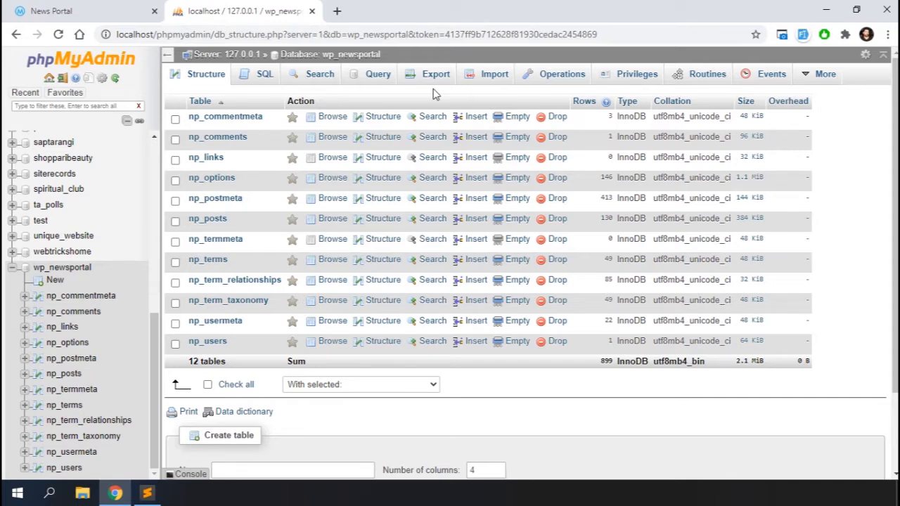
Sign in to cPanel at nepalquiz.com/cpanel in a new browser tab.
click(336, 11)
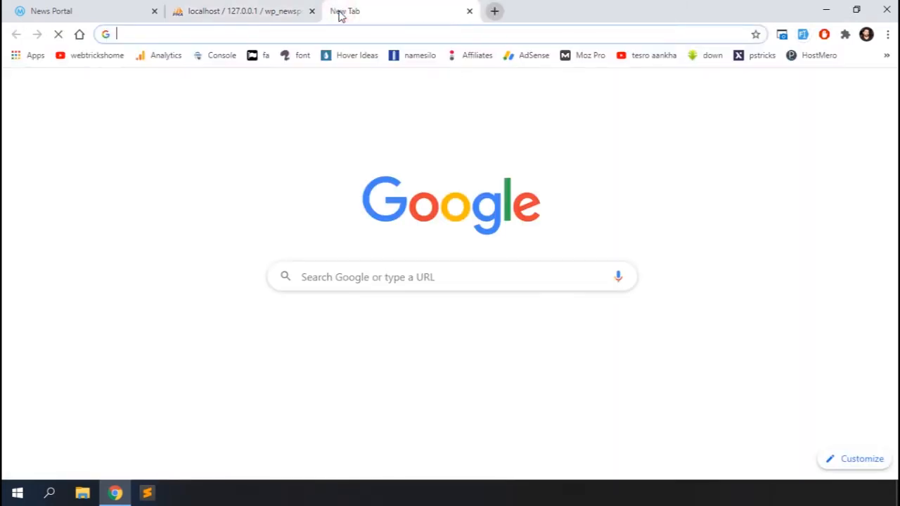
text(ne)
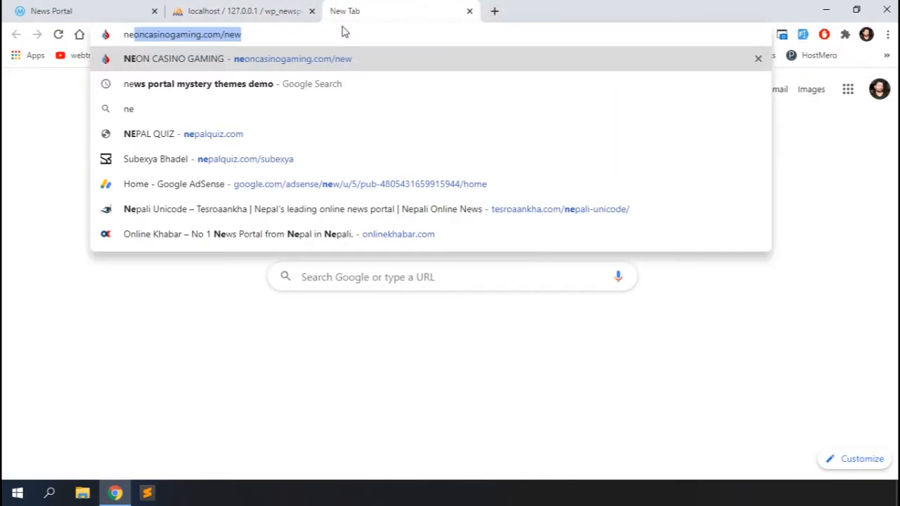
text(palquiz)
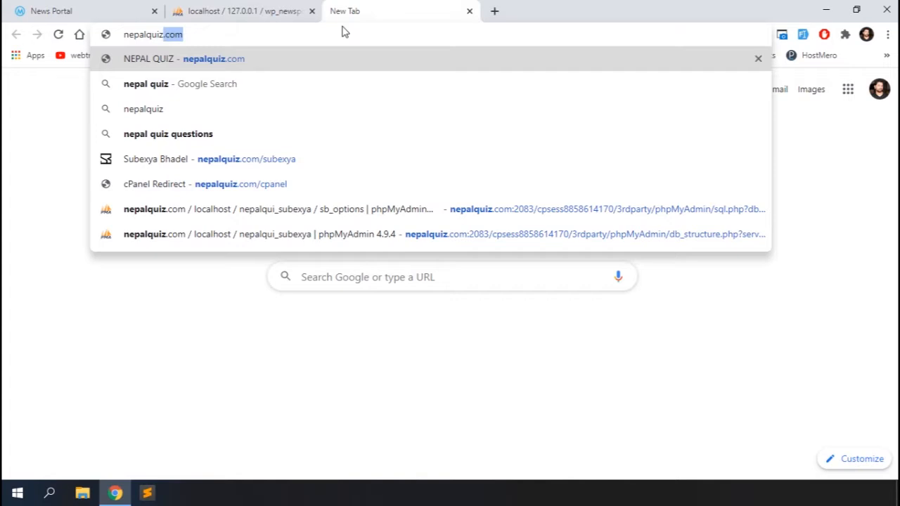
text(.com/cpanel)
key(Return)
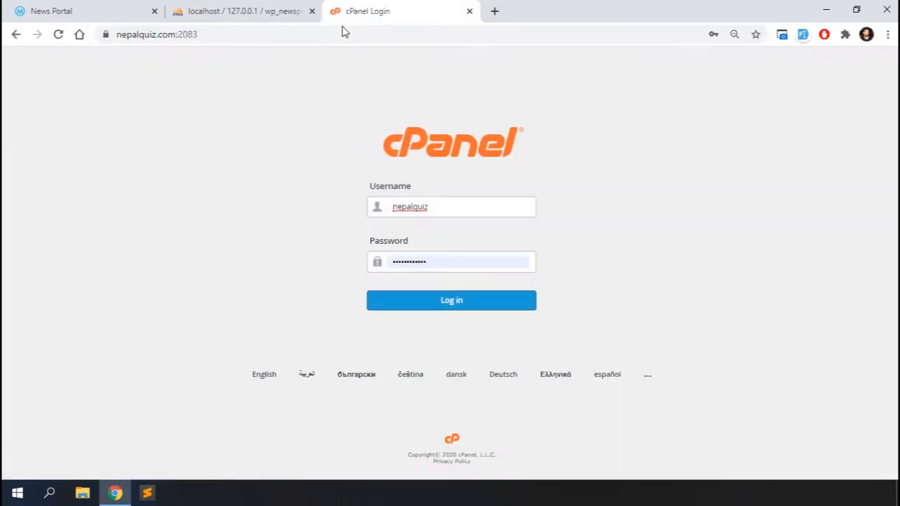
click(434, 304)
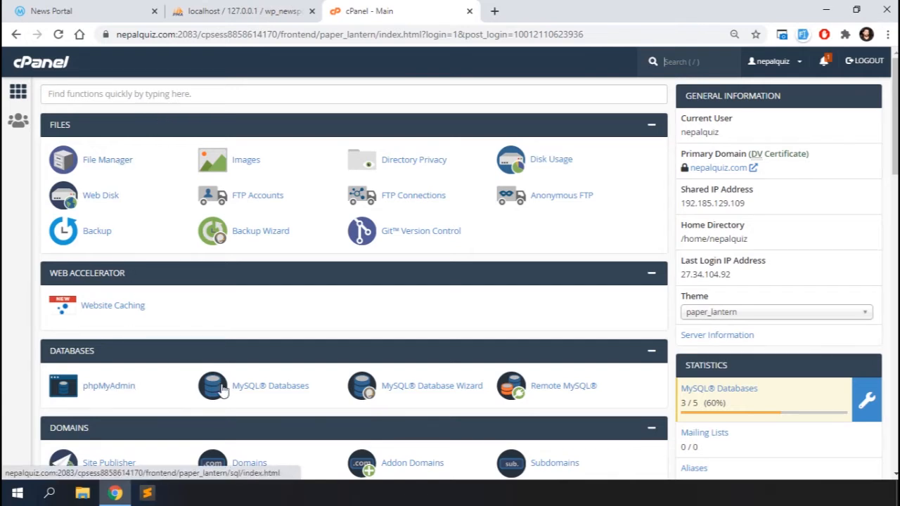
Scroll through the cPanel dashboard, return to the top, and bring up File Explorer.
scroll(265, 393, down, 6)
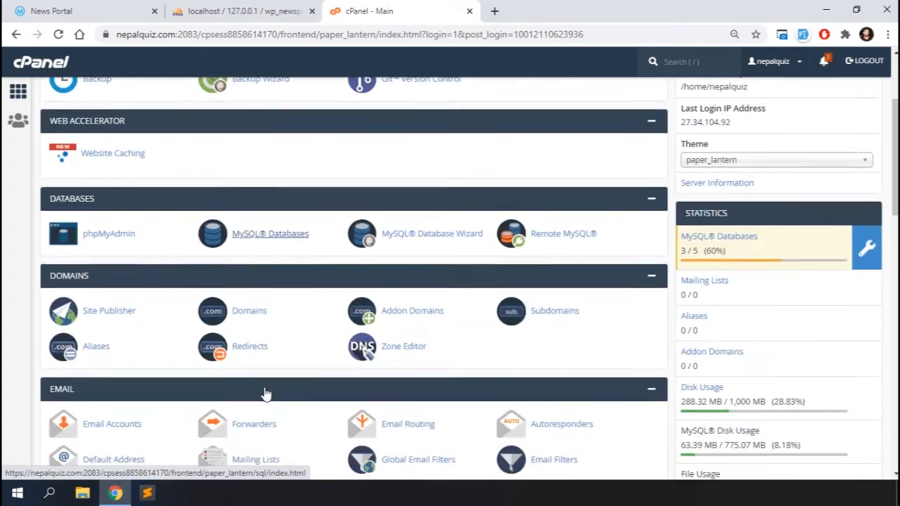
scroll(265, 394, down, 8)
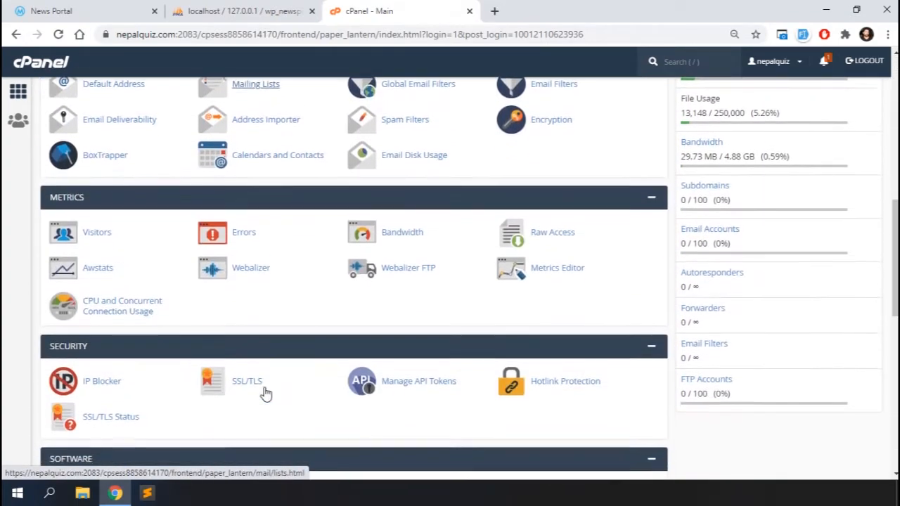
scroll(370, 298, down, 3)
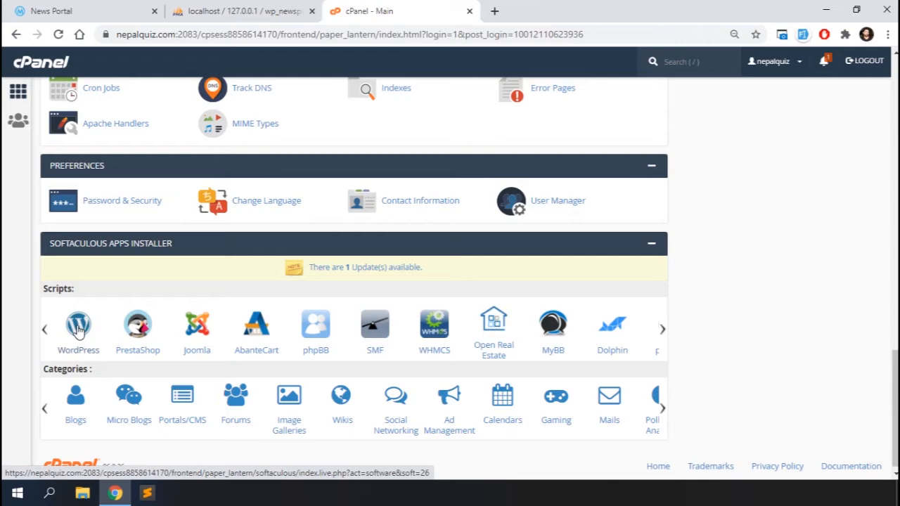
scroll(79, 330, up, 15)
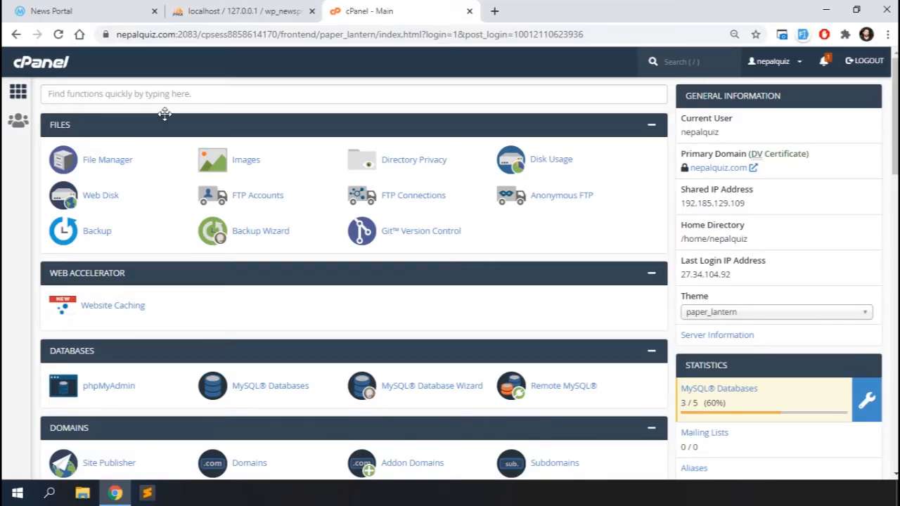
click(82, 493)
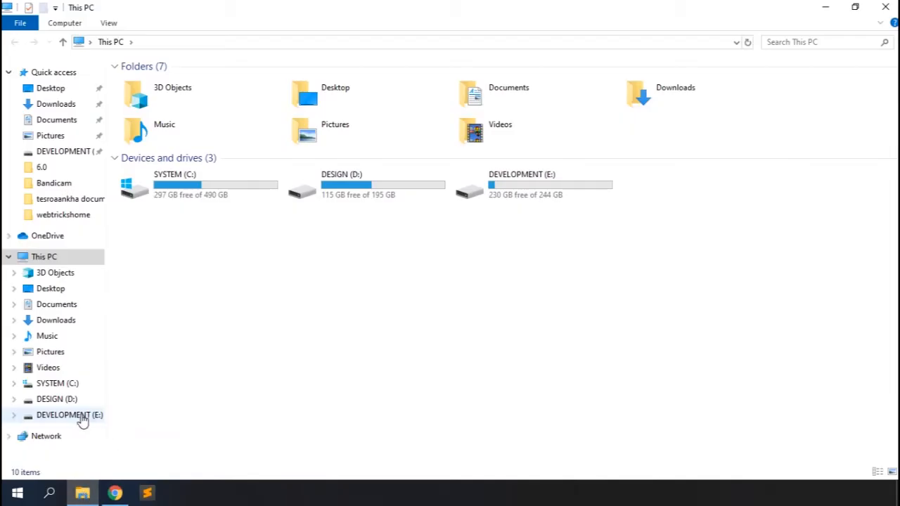
Open the E:\xampp\htdocs\newsportal site folder.
click(79, 418)
click(146, 86)
double_click(147, 85)
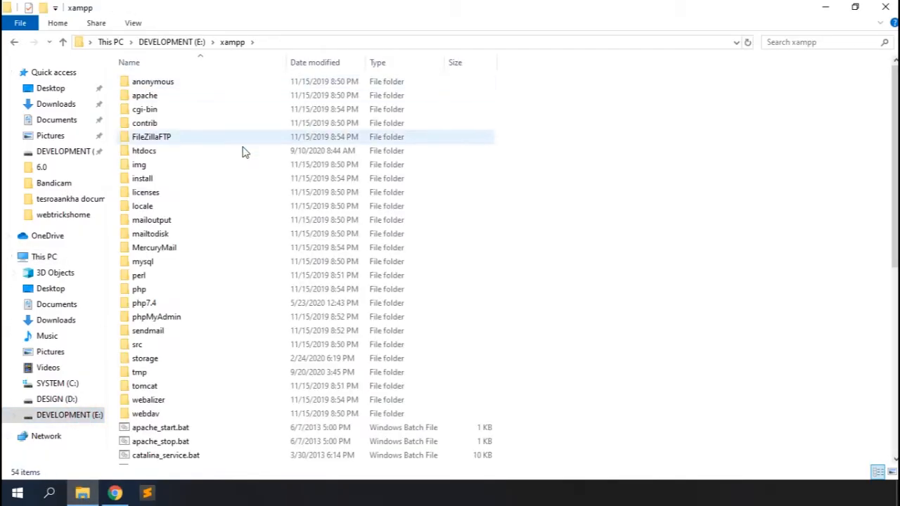
double_click(143, 153)
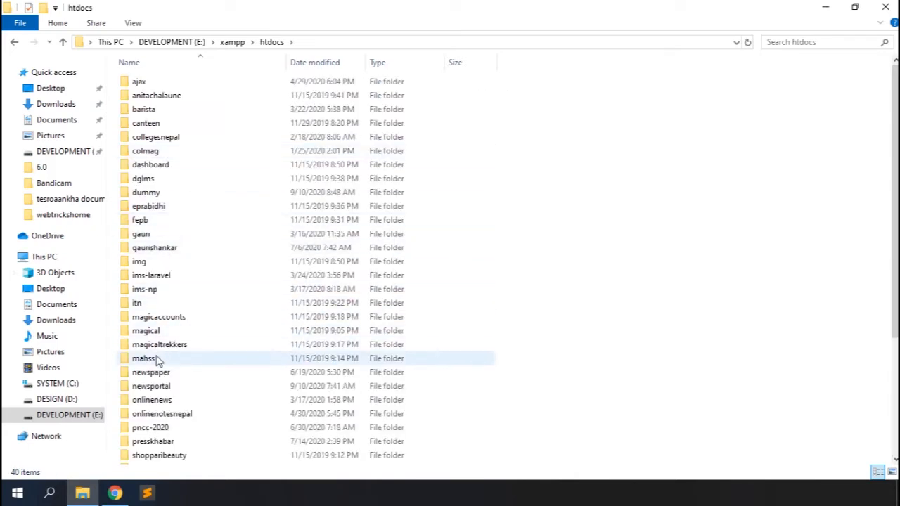
double_click(151, 386)
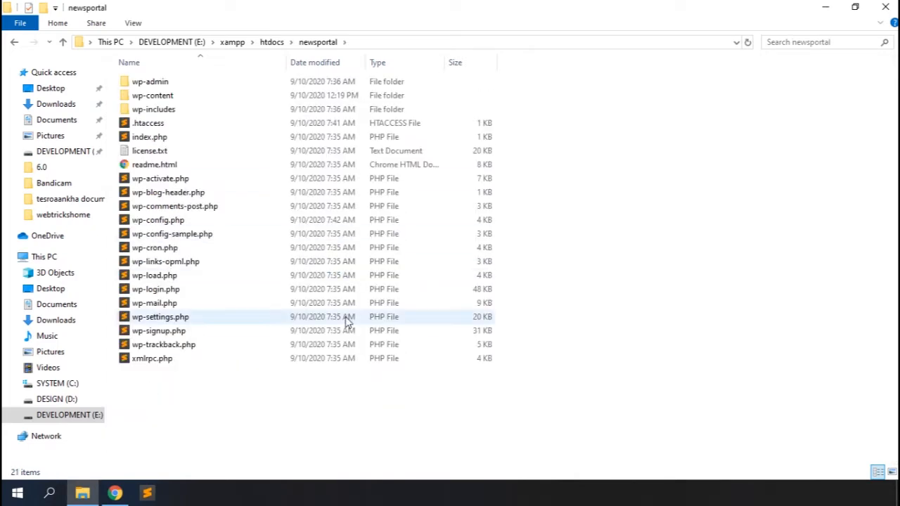
Compress all newsportal site files into a zip archive named newsportal.zip.
key(ctrl+a)
right_click(294, 208)
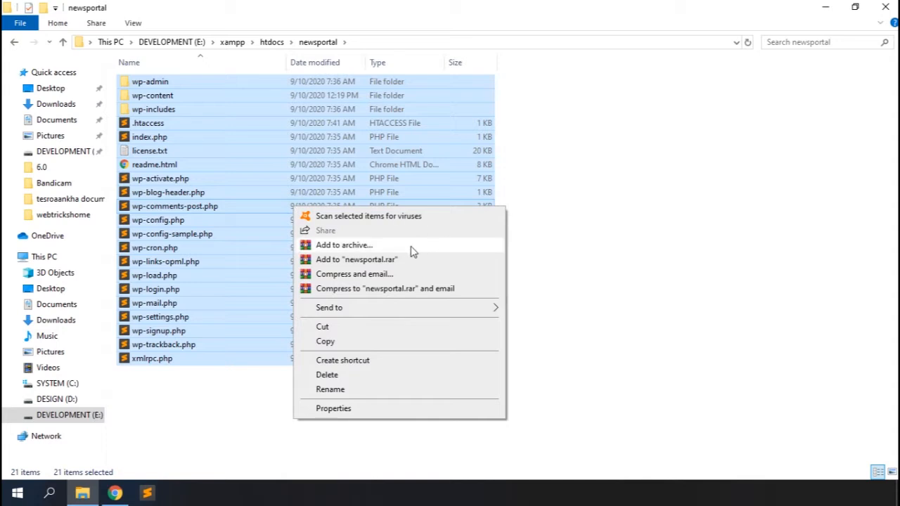
mouse_move(428, 313)
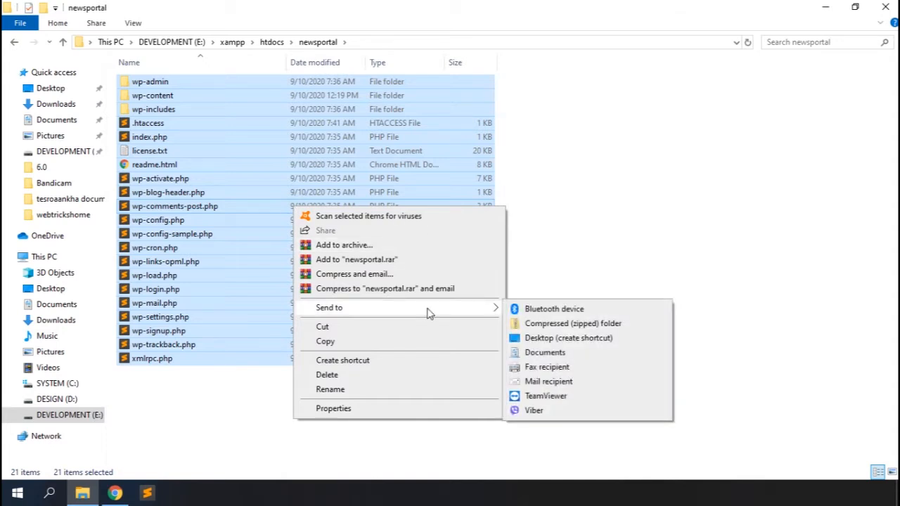
click(556, 325)
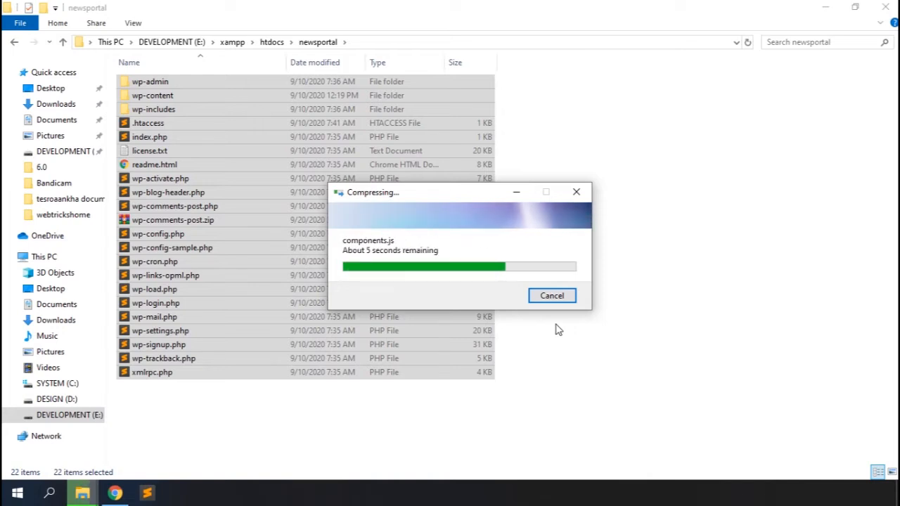
text(newsportal)
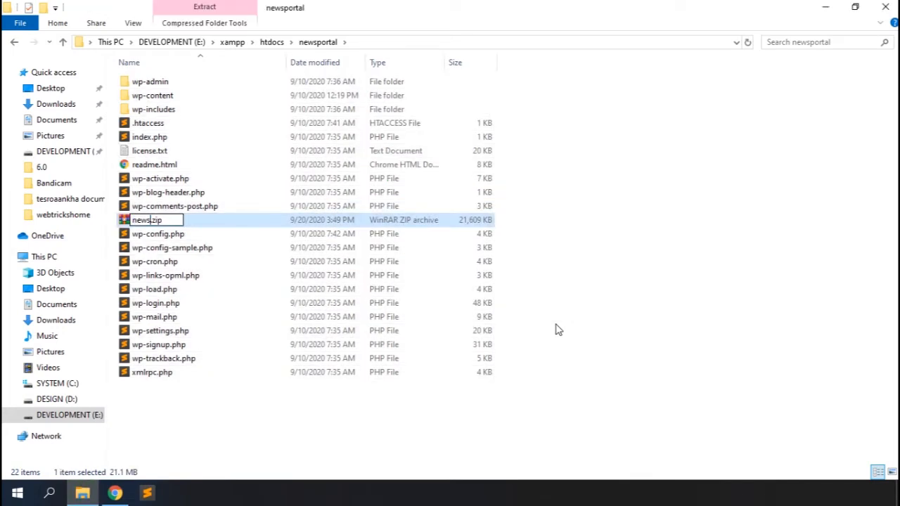
key(Return)
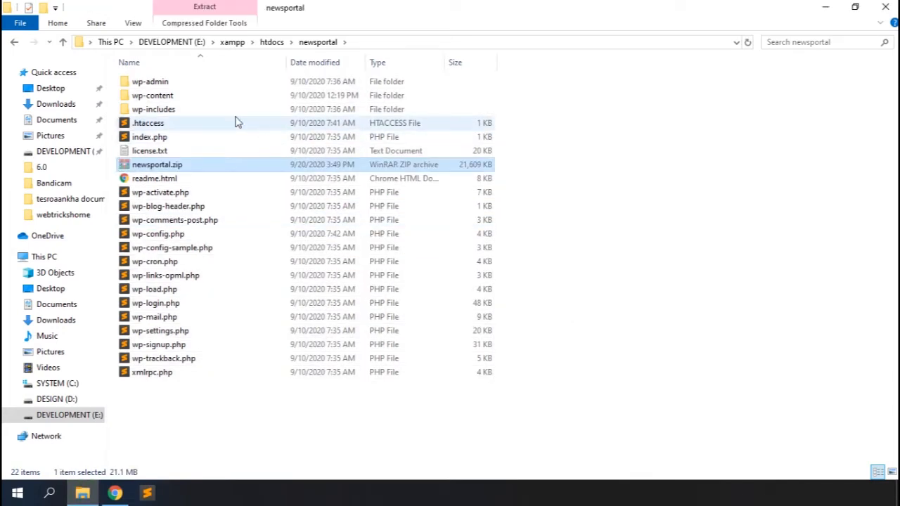
Paste newsportal.zip into the Downloads folder and return to the browser.
click(55, 107)
click(379, 247)
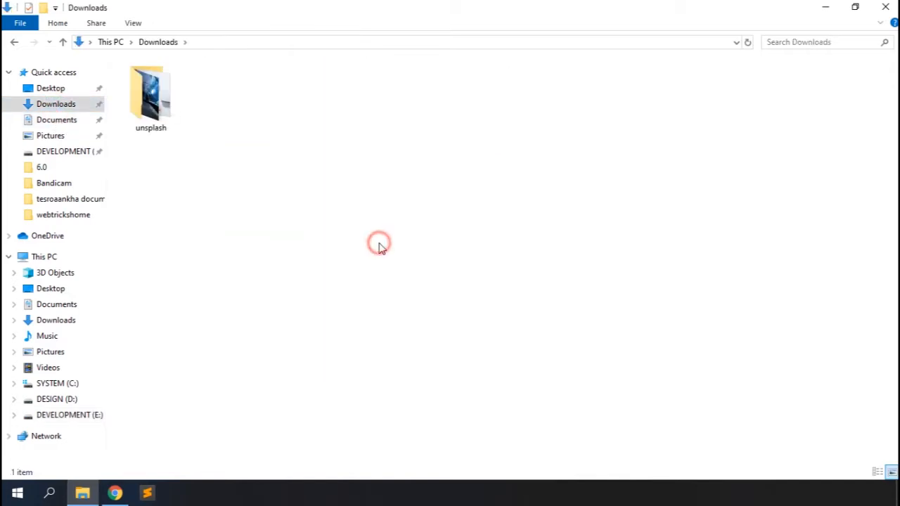
key(ctrl+v)
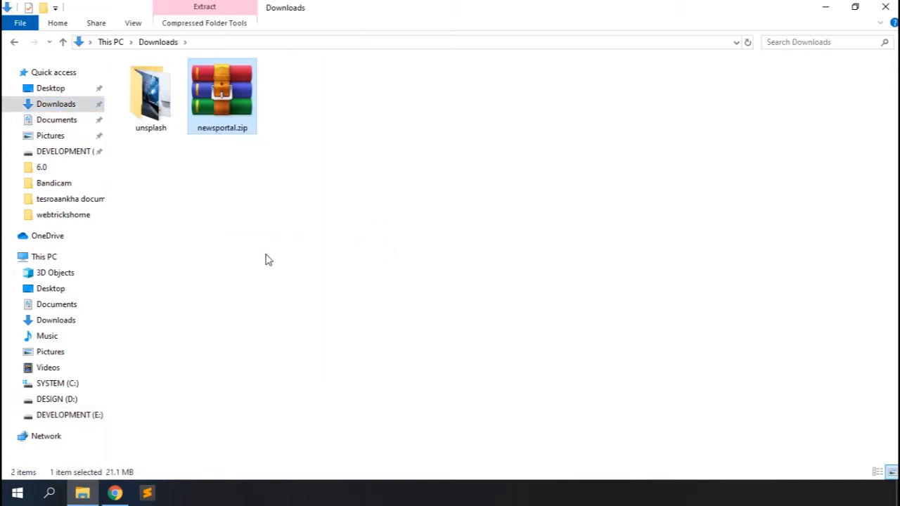
click(114, 493)
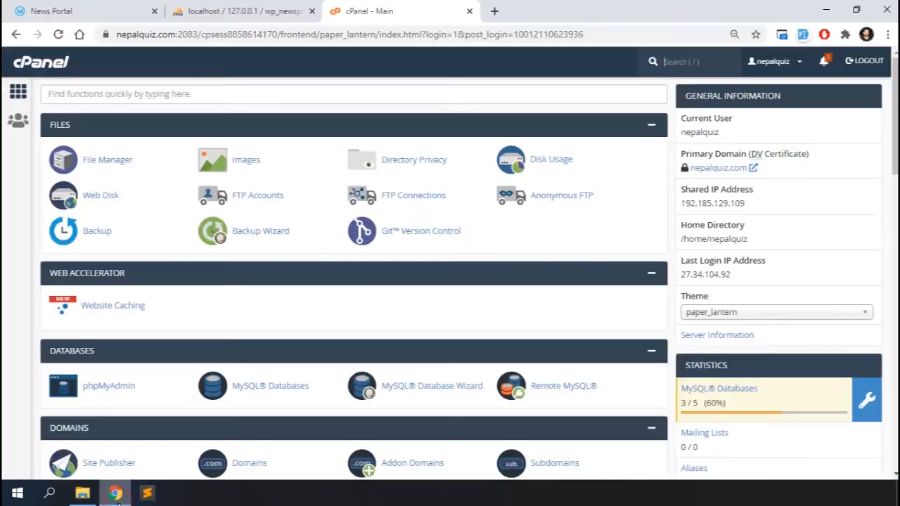
Quick-export the local wp_newsportal database as wp_newsportal.sql, then close the phpMyAdmin tab.
click(214, 7)
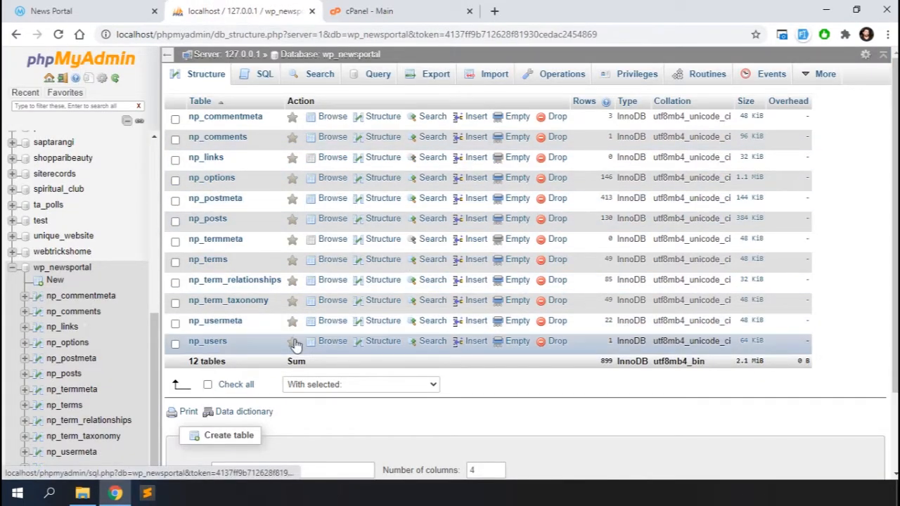
click(60, 273)
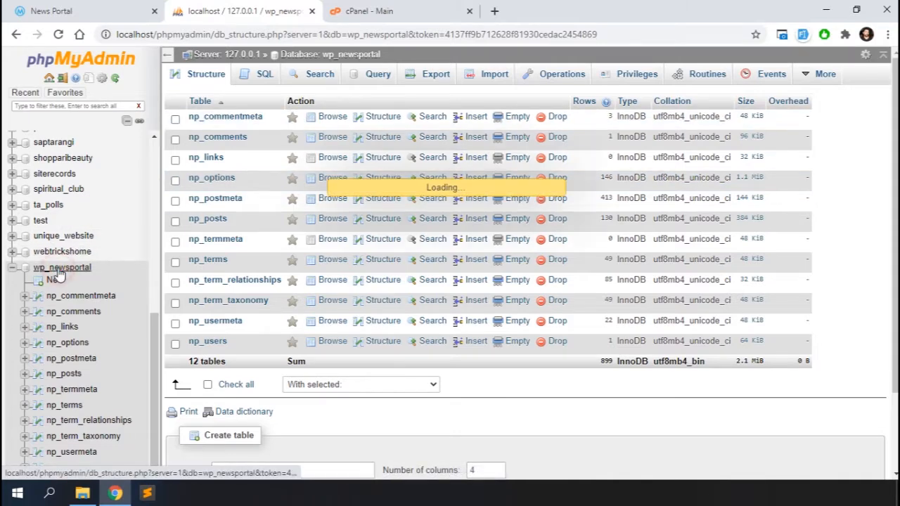
click(425, 76)
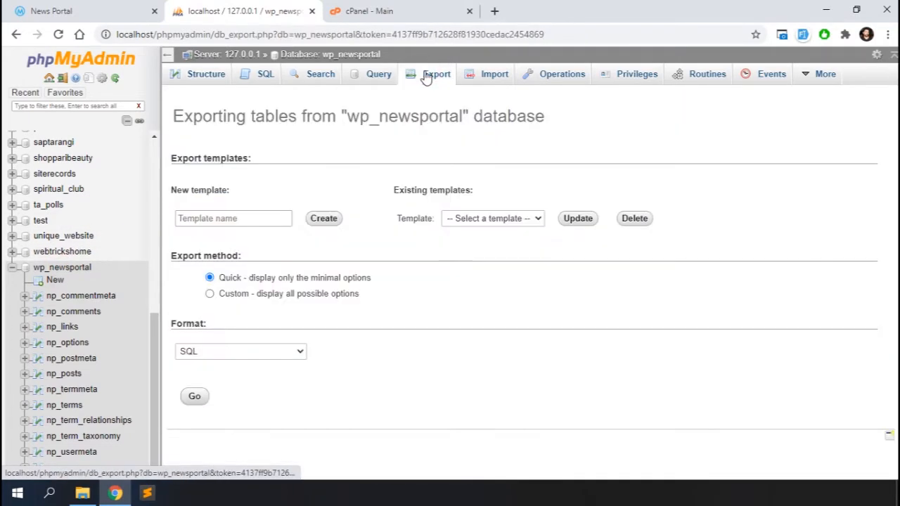
click(194, 396)
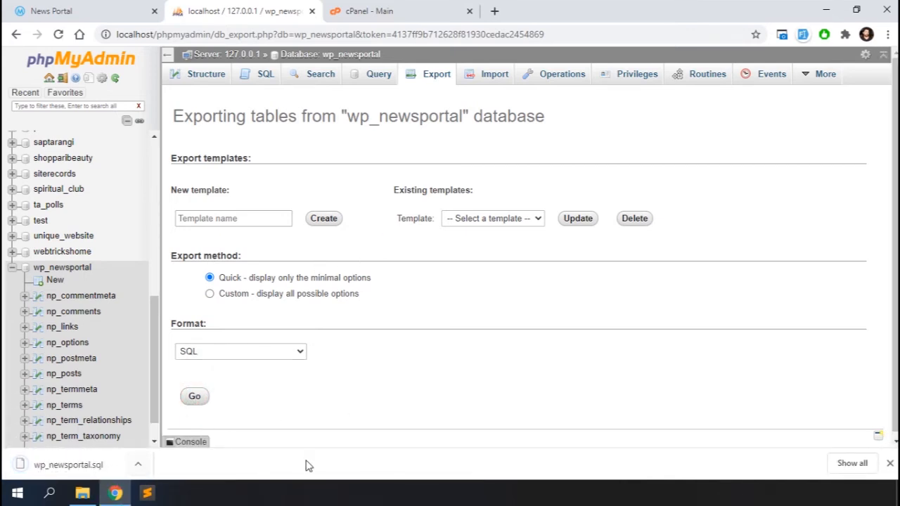
click(889, 463)
click(313, 12)
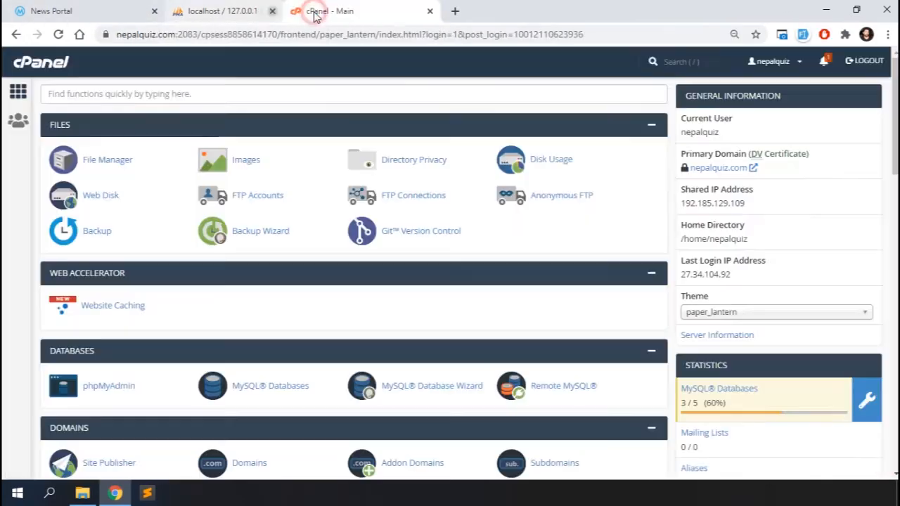
Open cPanel File Manager and go into the public_html web root folder.
click(51, 10)
scroll(253, 375, down, 5)
scroll(253, 375, down, 20)
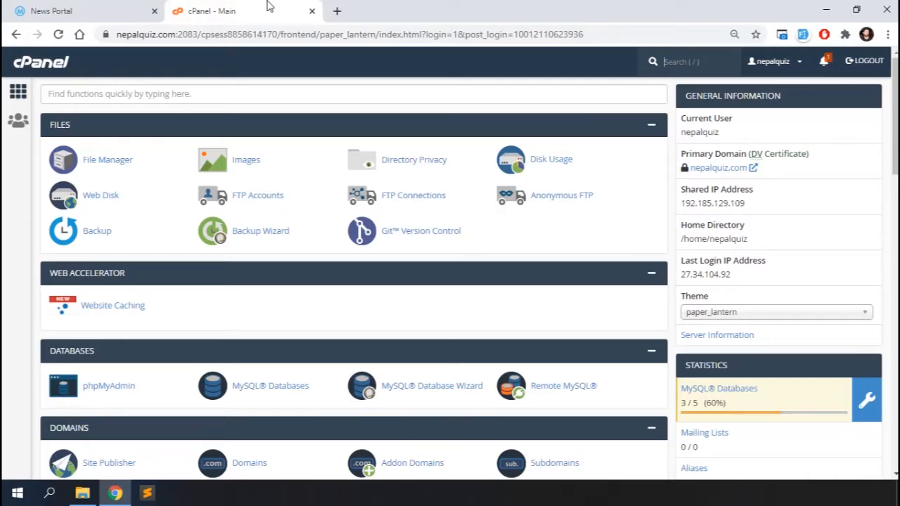
click(104, 166)
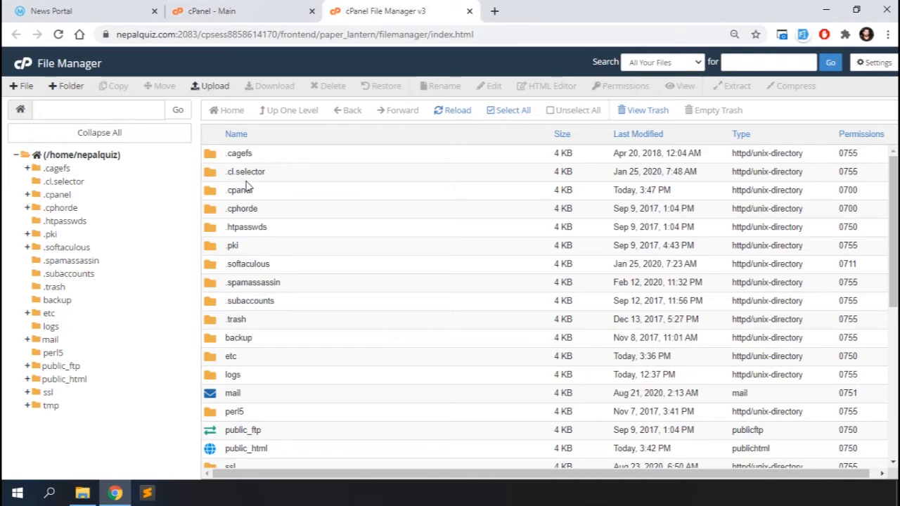
scroll(349, 253, down, 3)
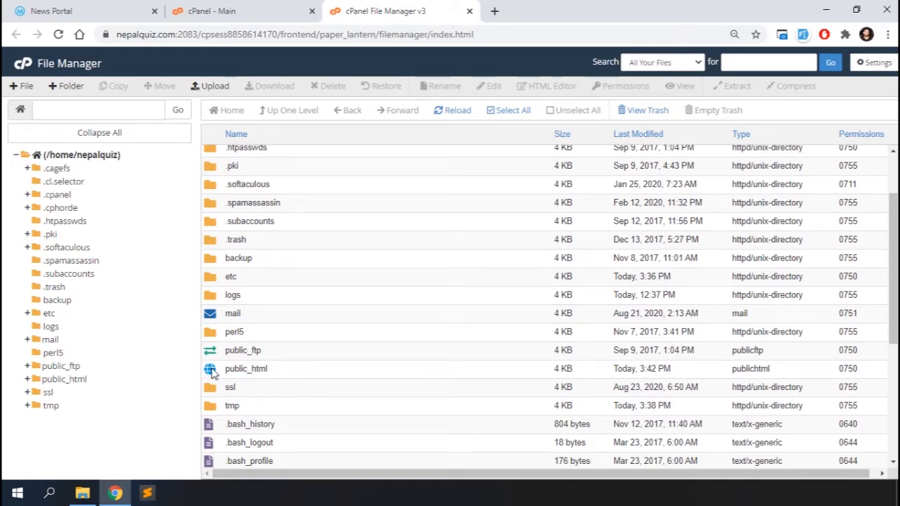
double_click(212, 373)
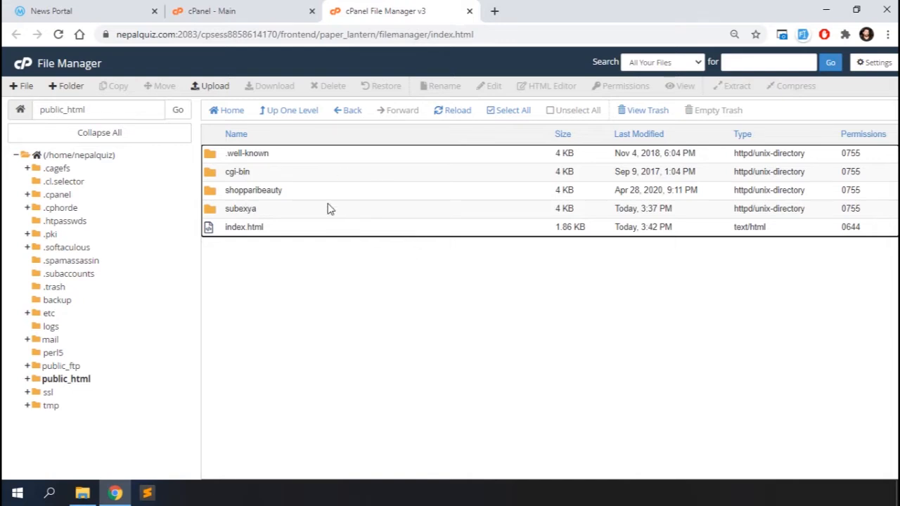
Upload newsportal.zip (21.1 MB) from the computer into public_html.
click(211, 87)
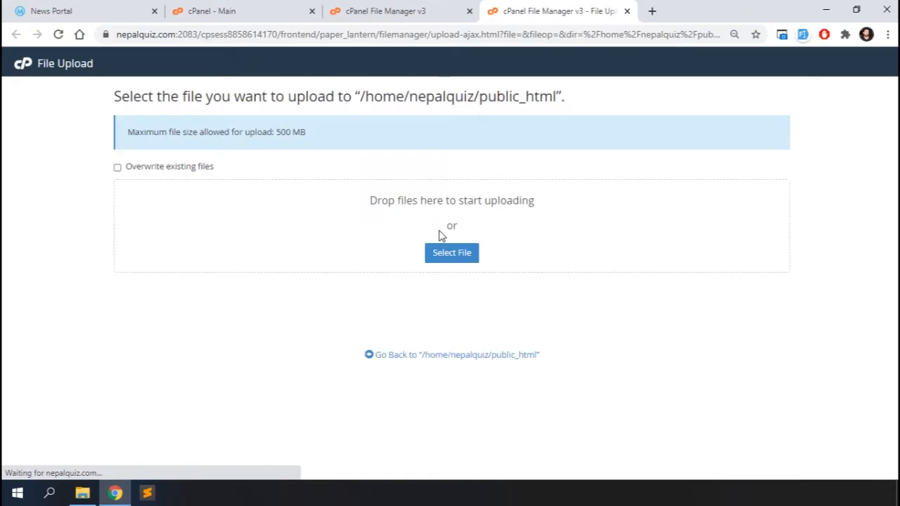
click(459, 254)
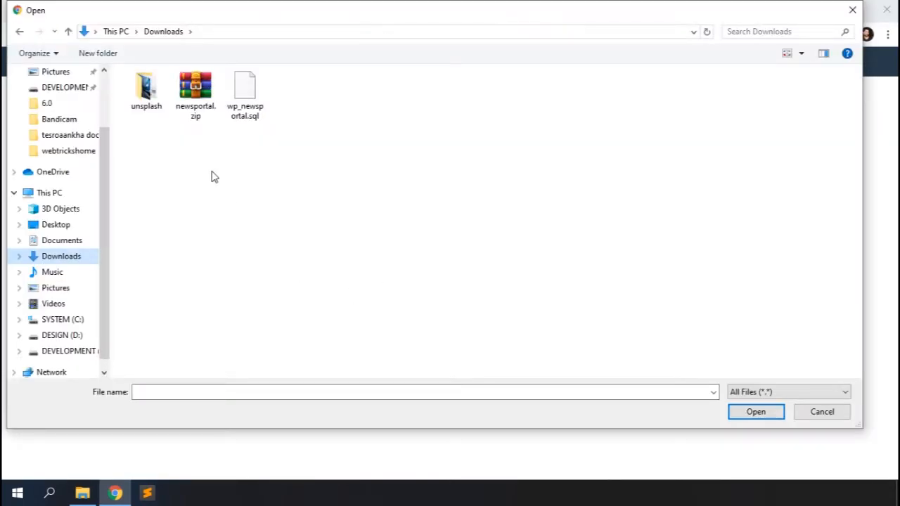
double_click(195, 95)
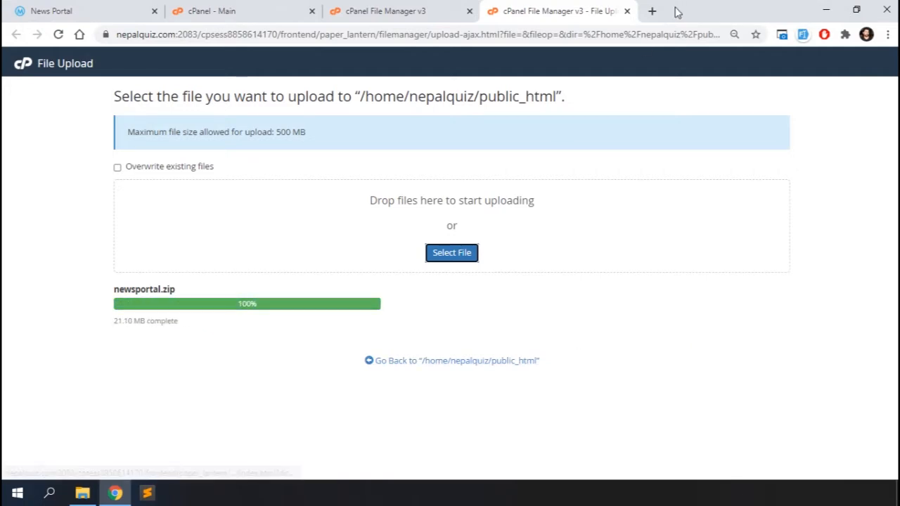
click(626, 12)
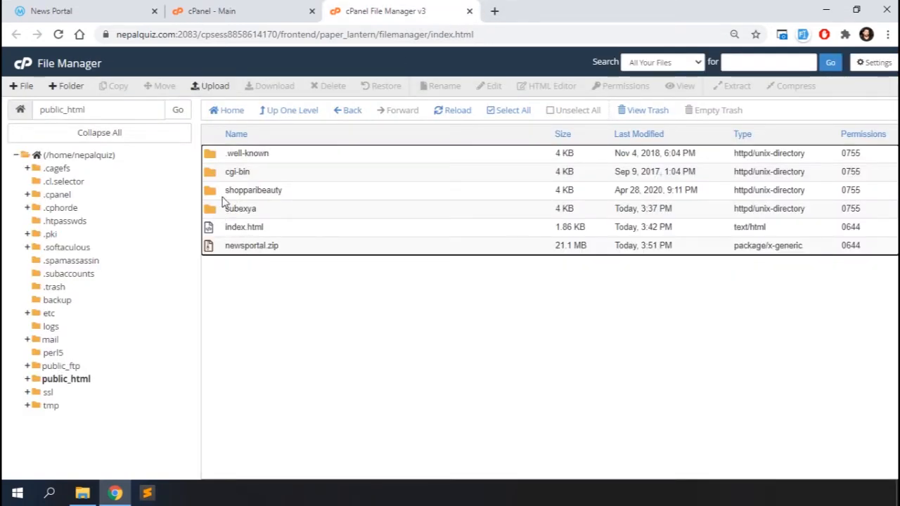
Extract newsportal.zip into /public_html and dismiss the extraction results.
right_click(253, 248)
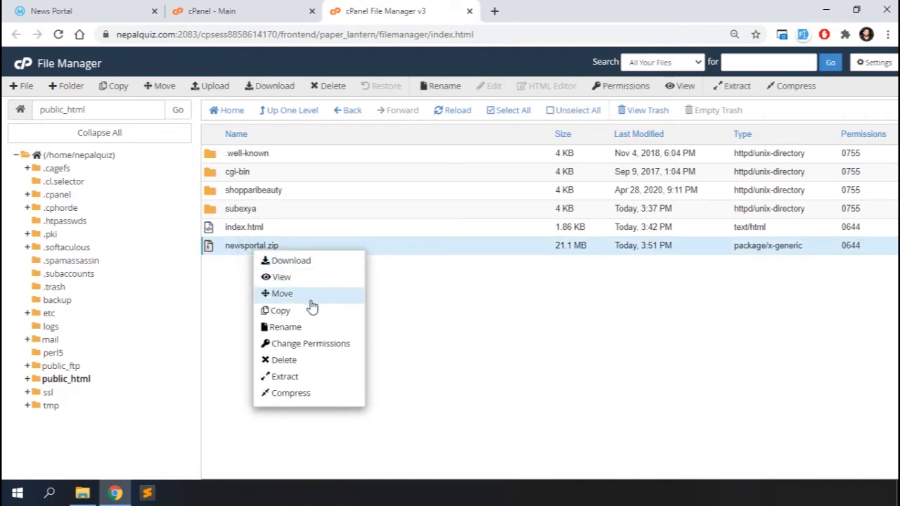
click(283, 376)
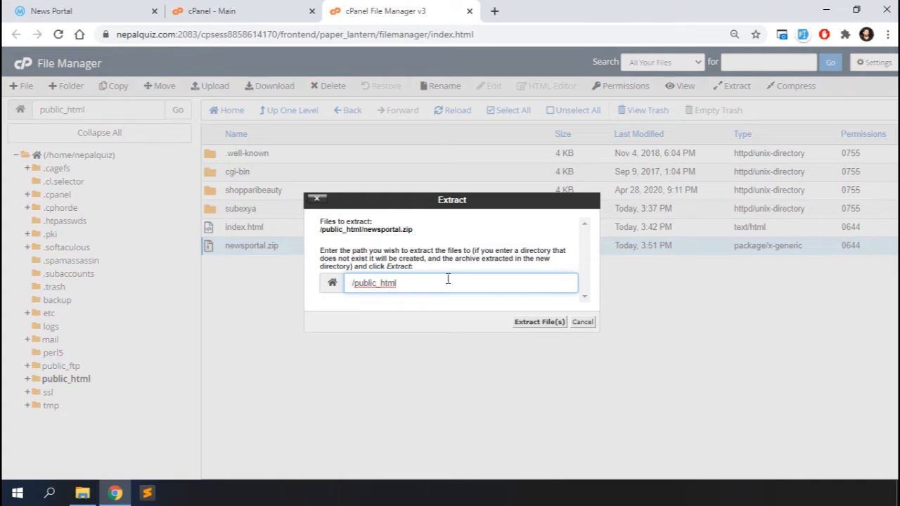
click(518, 325)
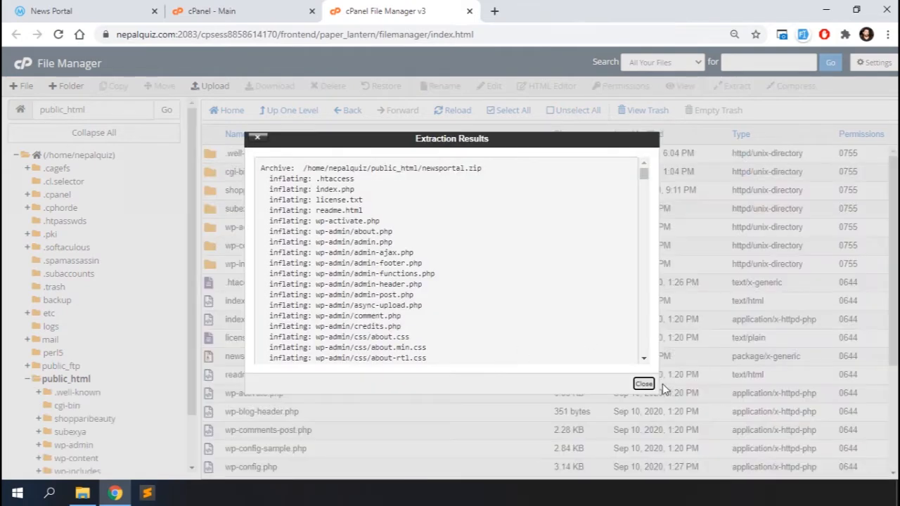
click(644, 383)
scroll(341, 331, down, 3)
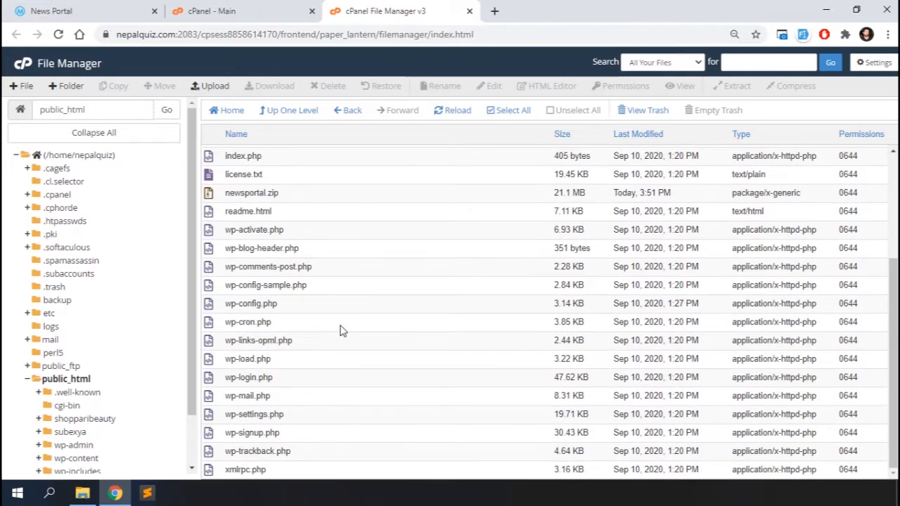
scroll(341, 331, up, 4)
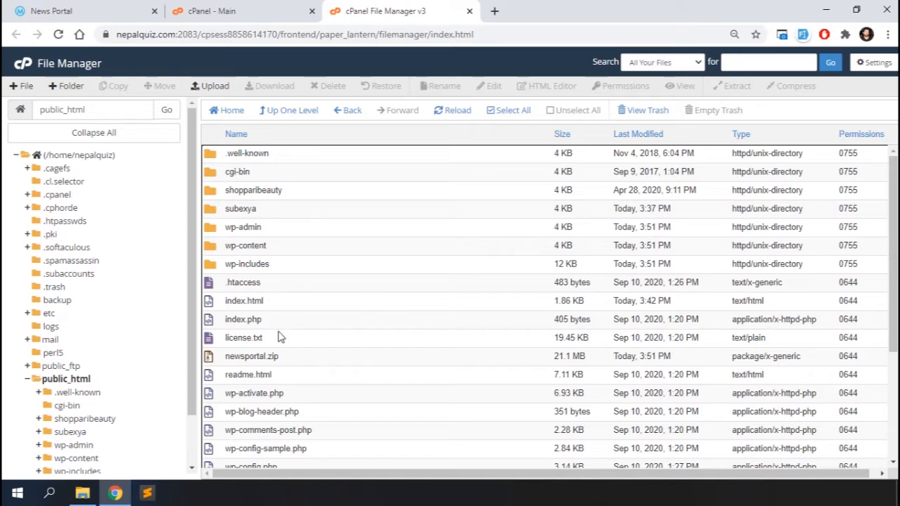
Rename index.html to backupindex.html in File Manager.
click(209, 302)
click(231, 302)
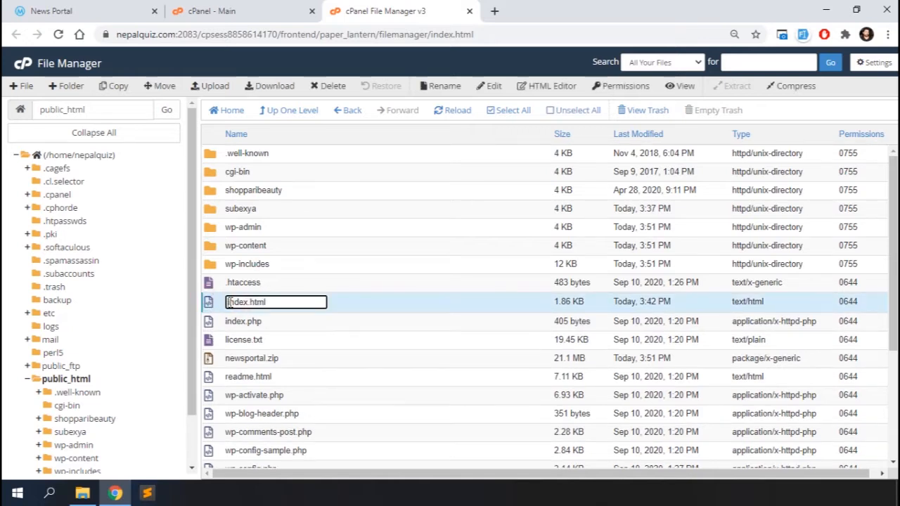
text(backup)
key(Return)
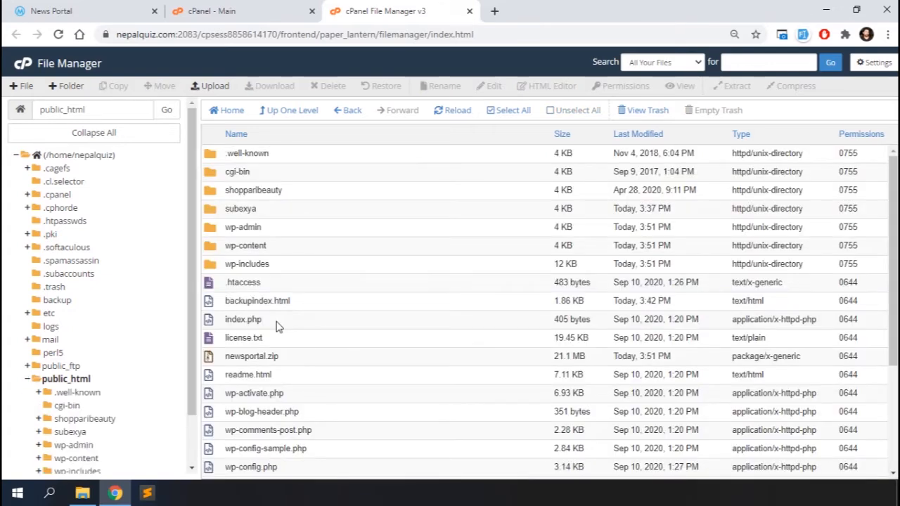
Load nepalquiz.com in a new tab, which shows a database connection error.
click(494, 10)
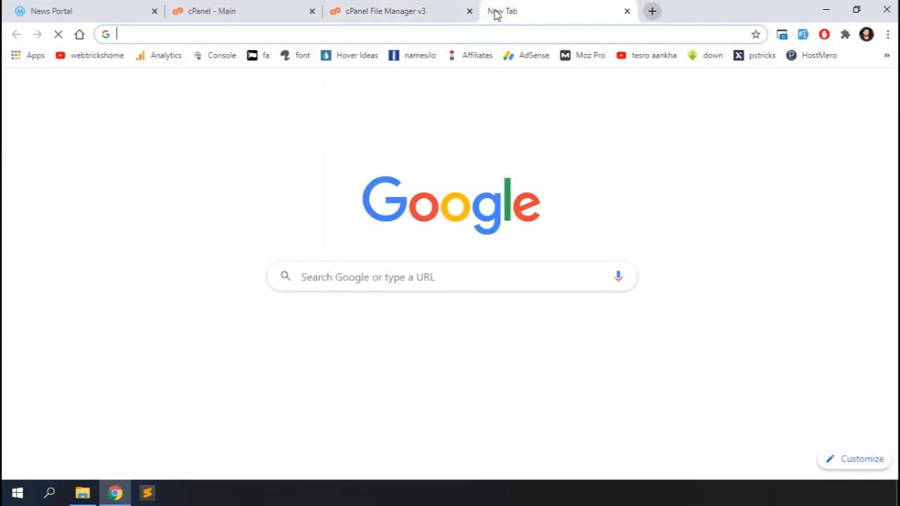
text(nepalquiz.com)
key(Return)
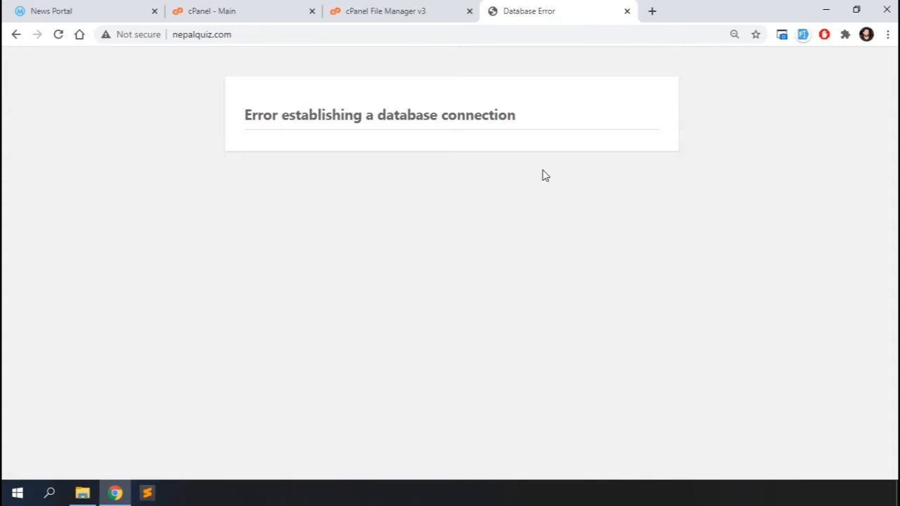
scroll(332, 360, down, 1)
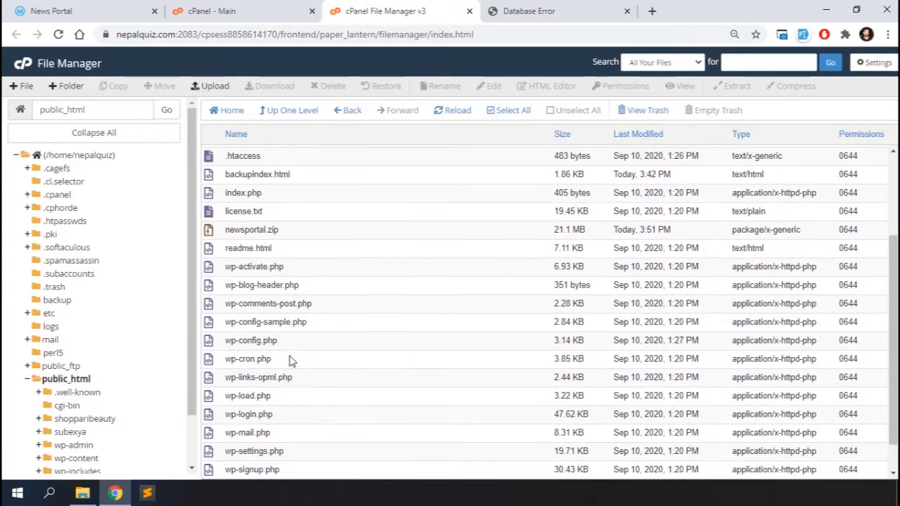
Open wp-config.php in cPanel's editor to check its database settings.
right_click(212, 344)
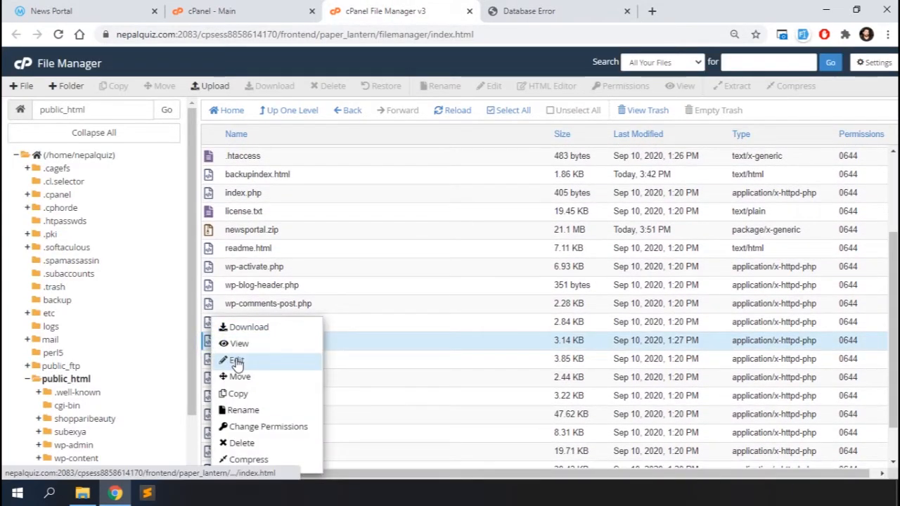
click(235, 359)
click(557, 354)
scroll(174, 323, down, 1)
scroll(173, 323, down, 2)
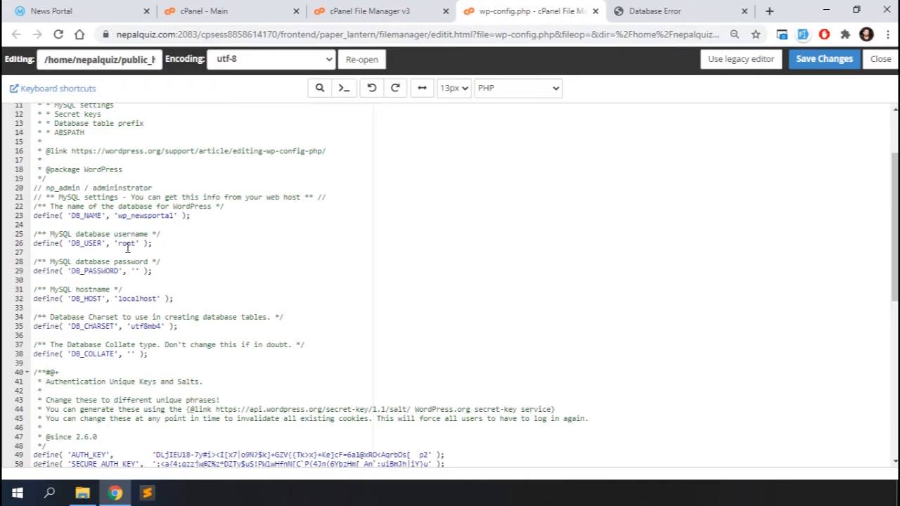
Open phpMyAdmin from cPanel, expand the hosted database list, then return to cPanel home.
click(211, 11)
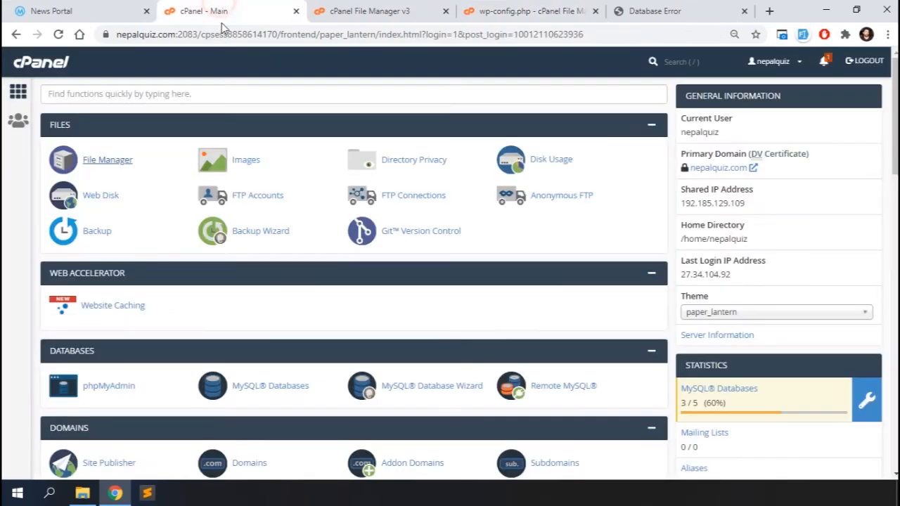
scroll(227, 349, down, 2)
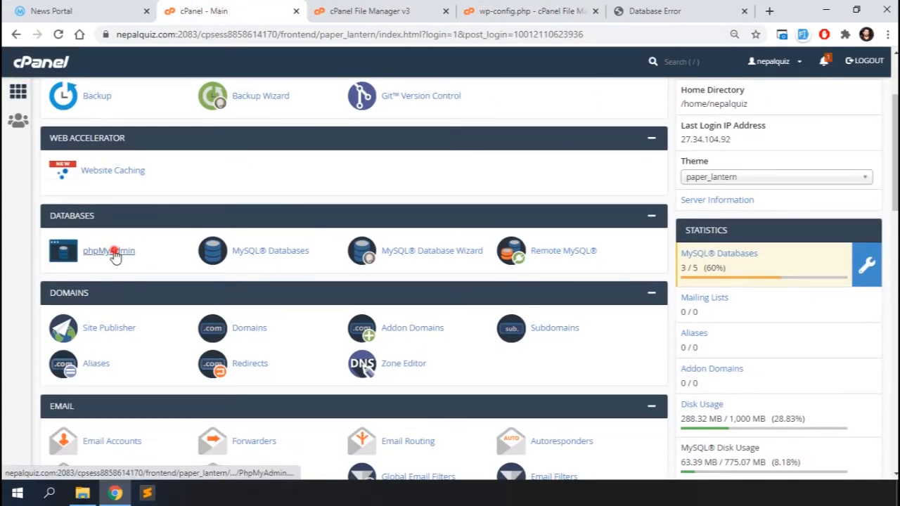
click(115, 254)
click(12, 115)
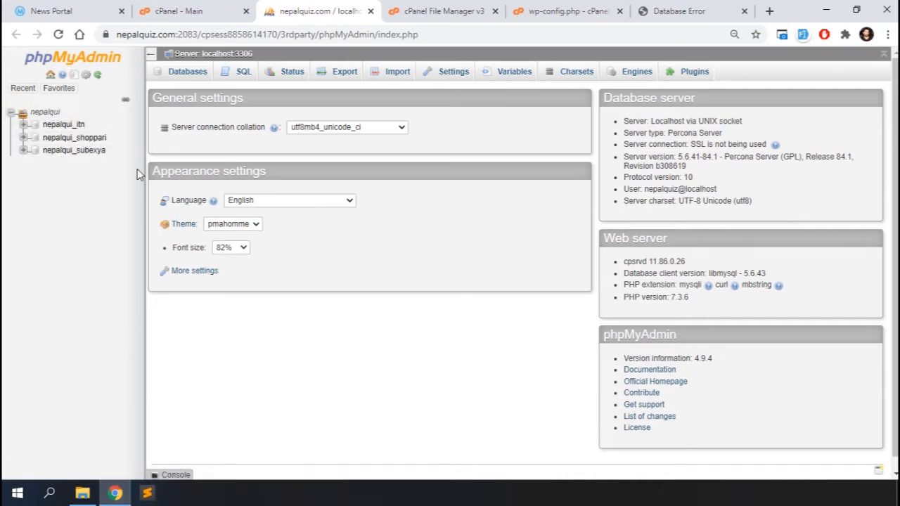
click(193, 9)
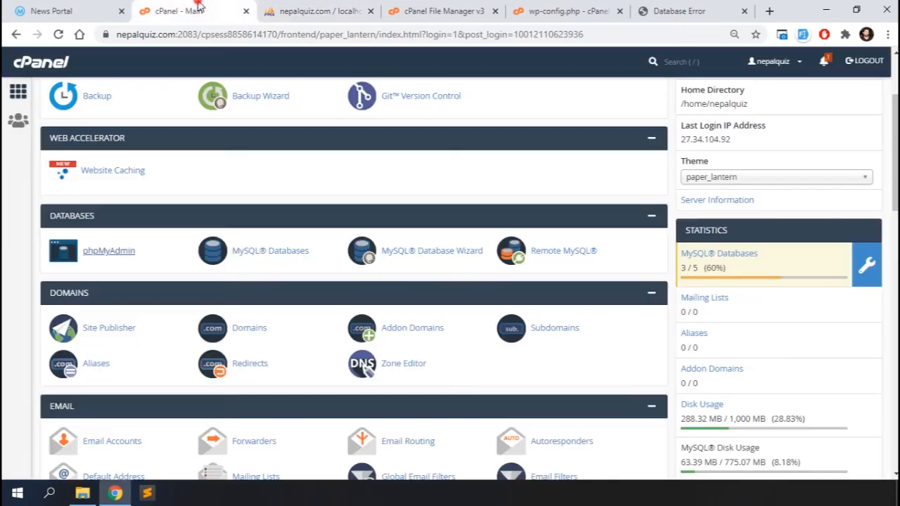
Create a new MySQL database named demo (nepalqui_demo) and go back to the list.
click(282, 254)
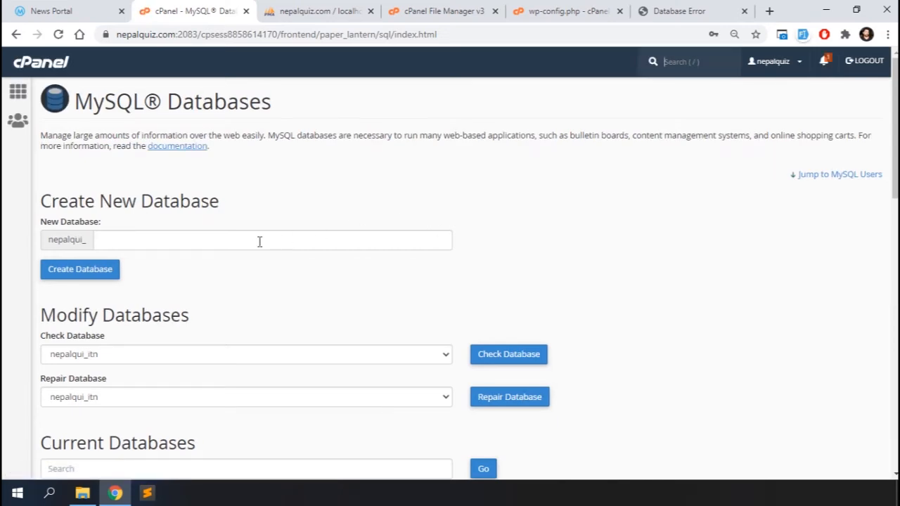
click(259, 242)
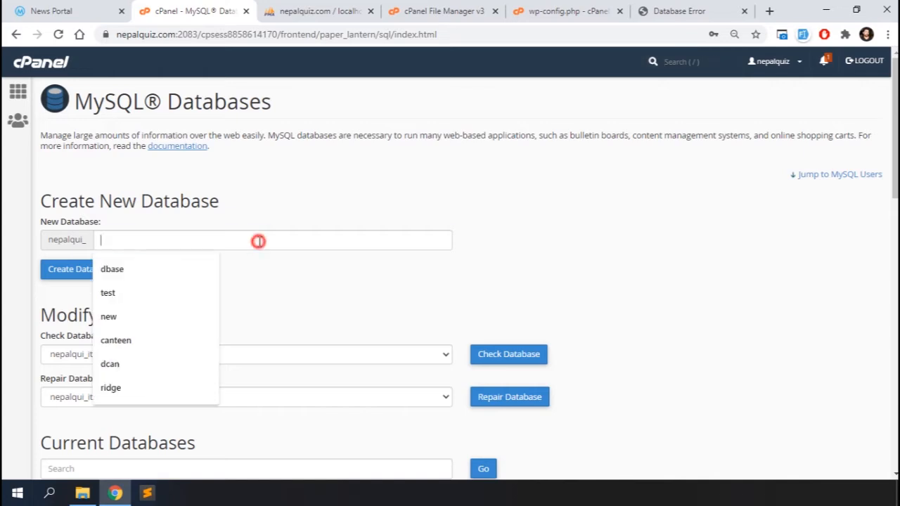
text(demo)
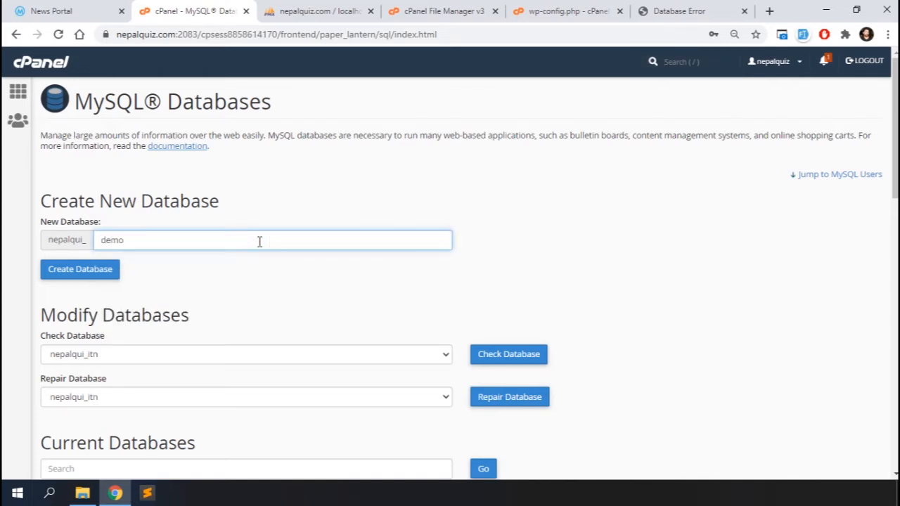
scroll(253, 244, down, 1)
click(80, 203)
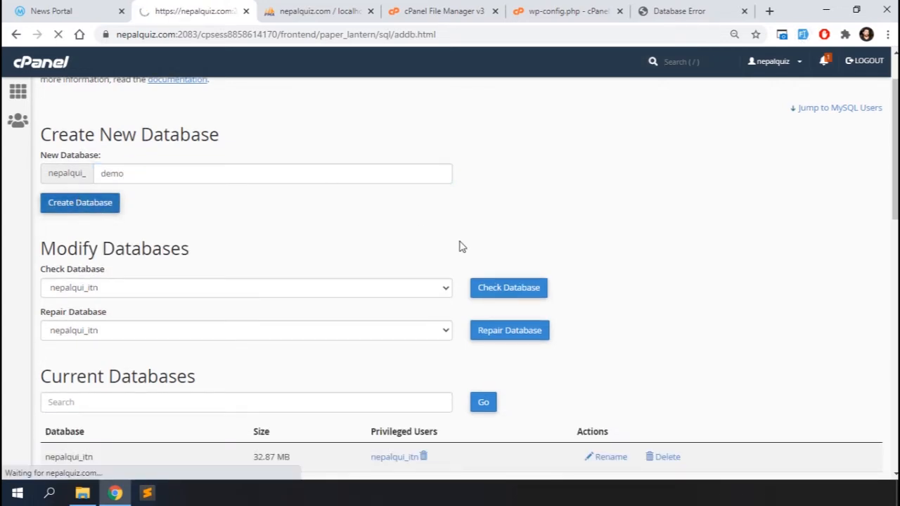
click(462, 184)
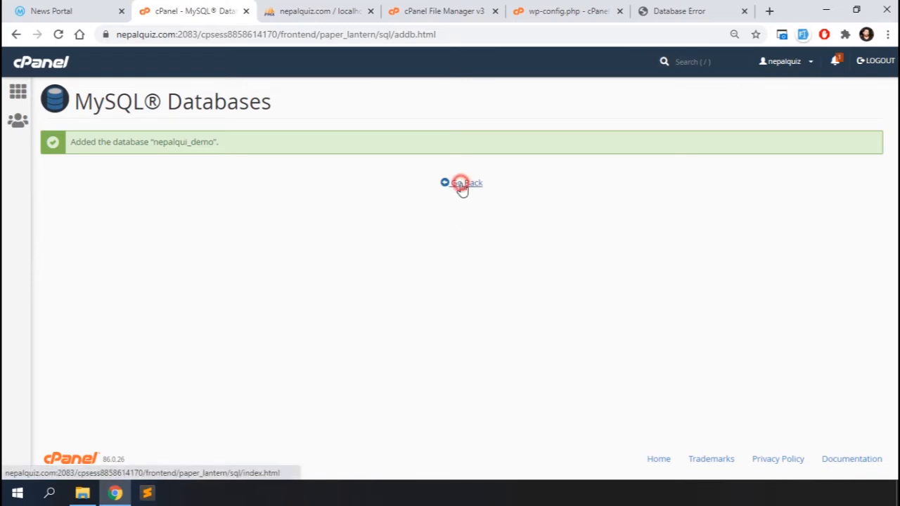
scroll(315, 279, down, 4)
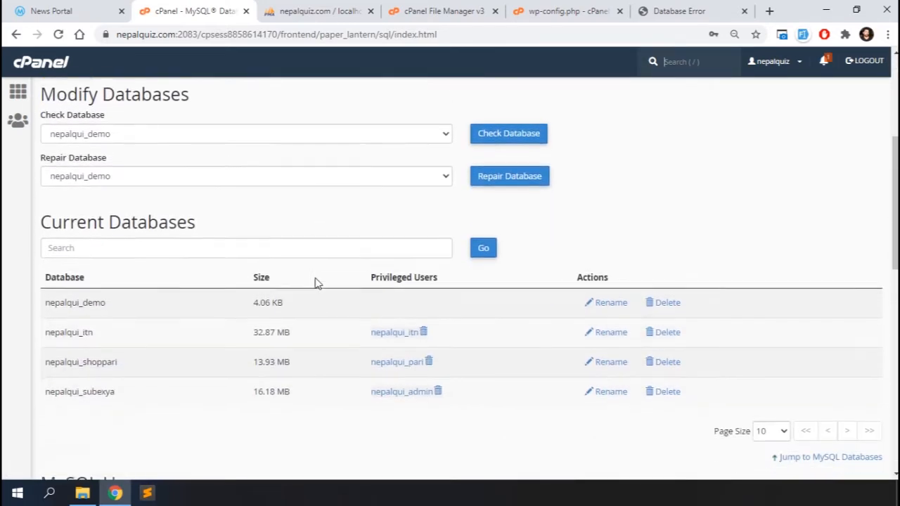
scroll(316, 283, down, 4)
Create MySQL user nepalqui_demo with a generated very strong password, then go back.
click(141, 315)
drag(140, 315, 97, 317)
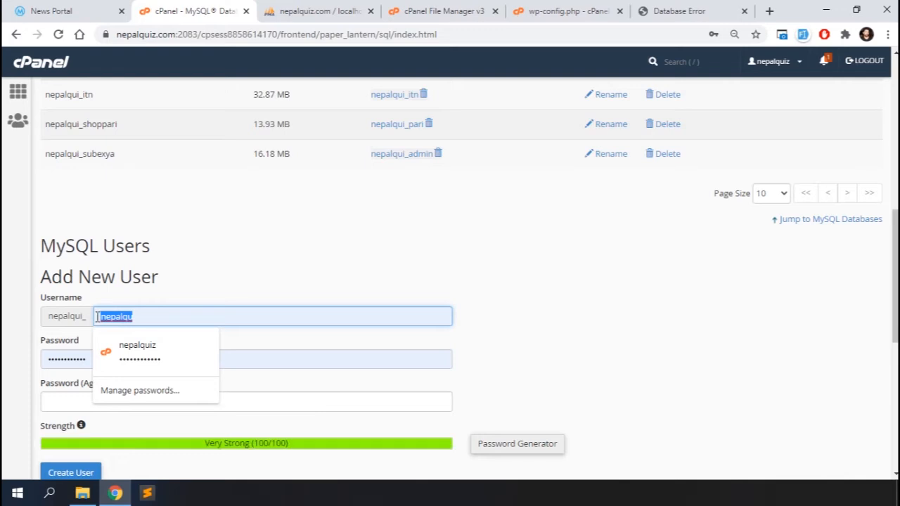
text(demo)
scroll(206, 287, down, 2)
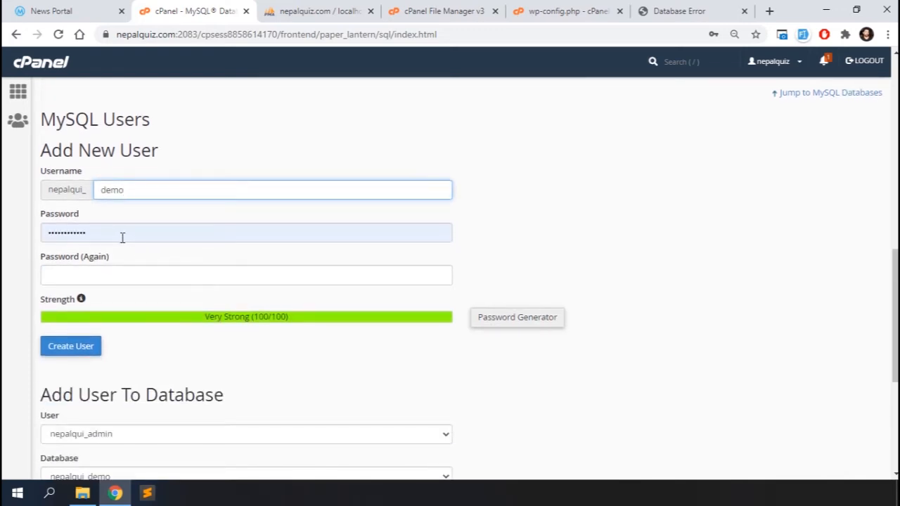
click(492, 317)
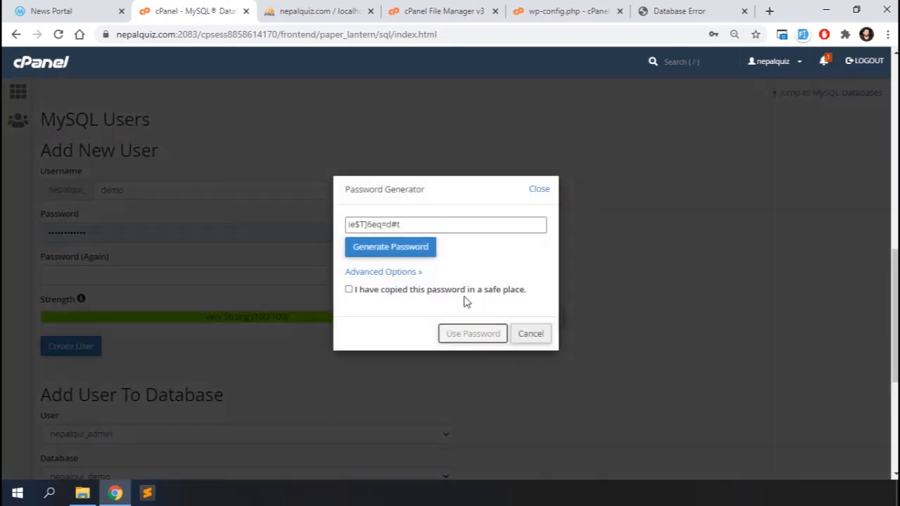
drag(410, 226, 352, 225)
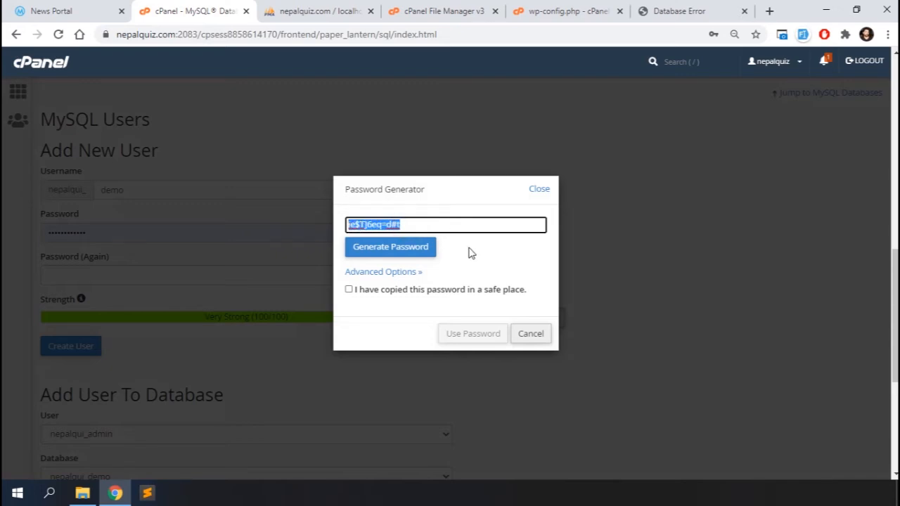
click(350, 293)
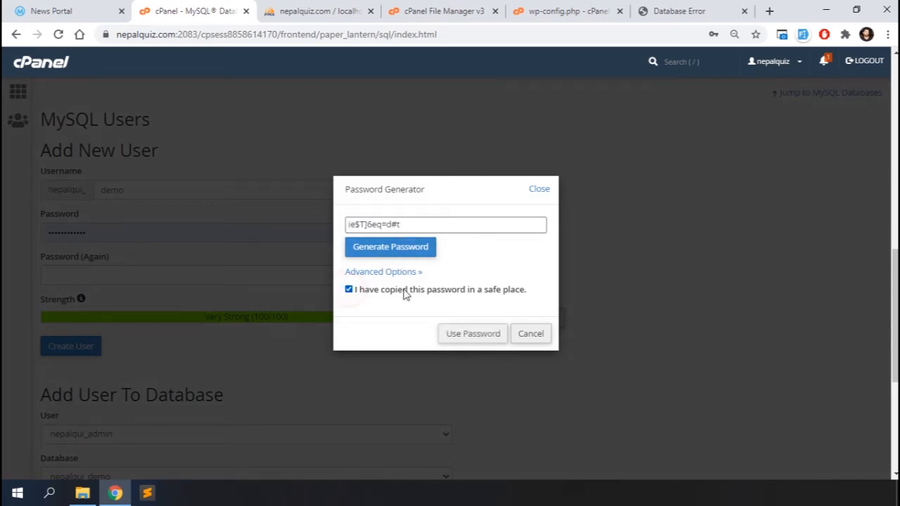
click(474, 334)
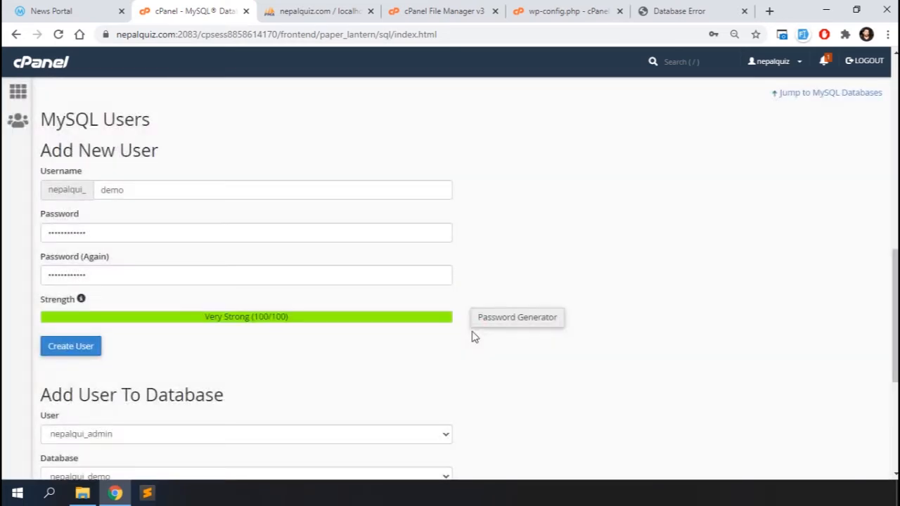
click(77, 349)
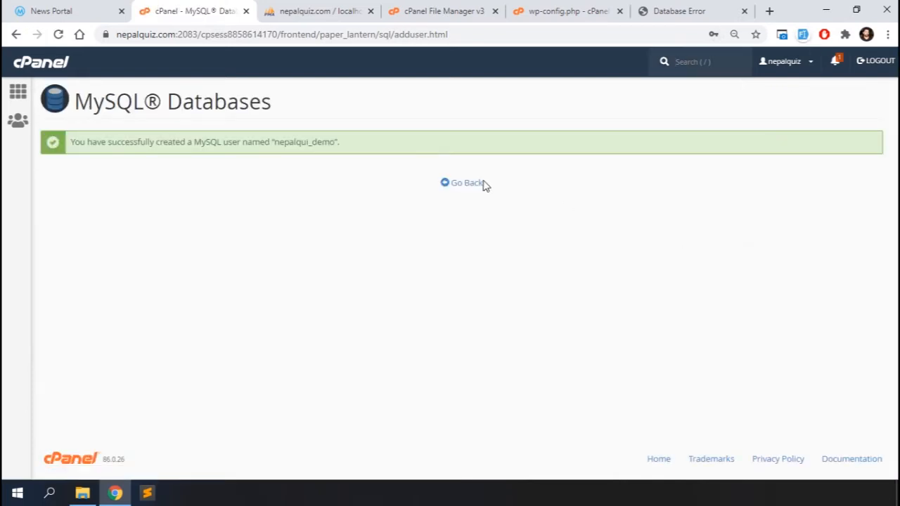
click(466, 184)
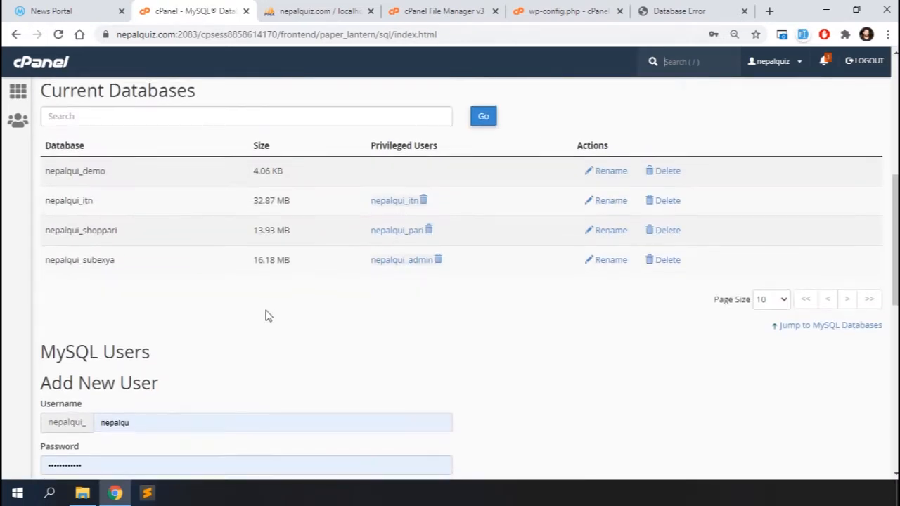
Add user nepalqui_demo to the nepalqui_demo database with ALL PRIVILEGES.
scroll(266, 316, down, 7)
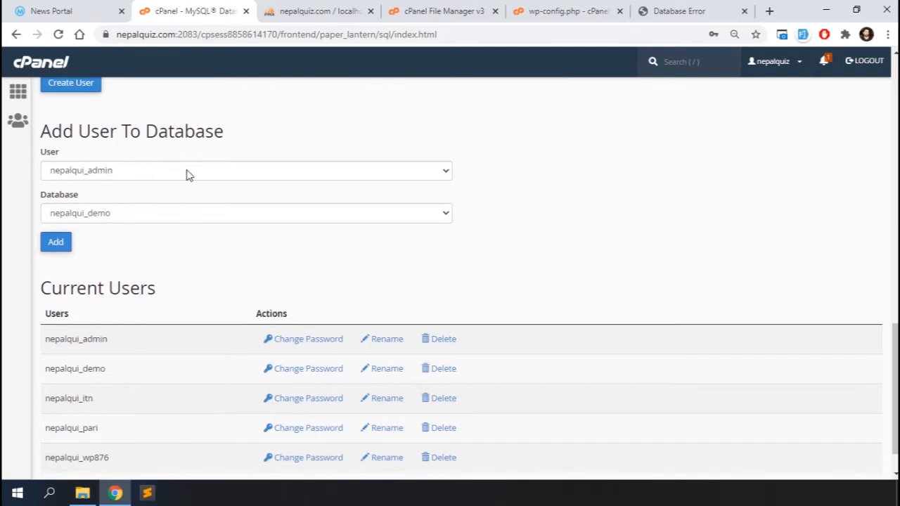
click(187, 174)
click(132, 201)
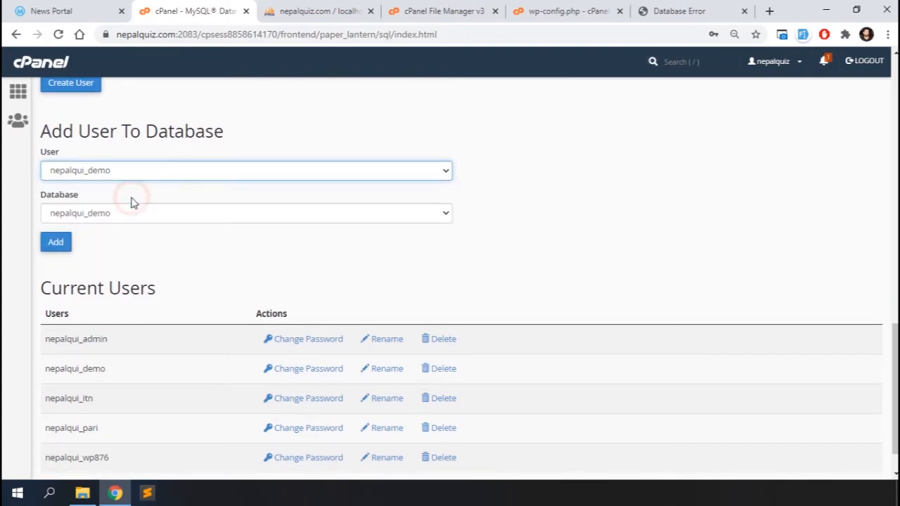
click(56, 241)
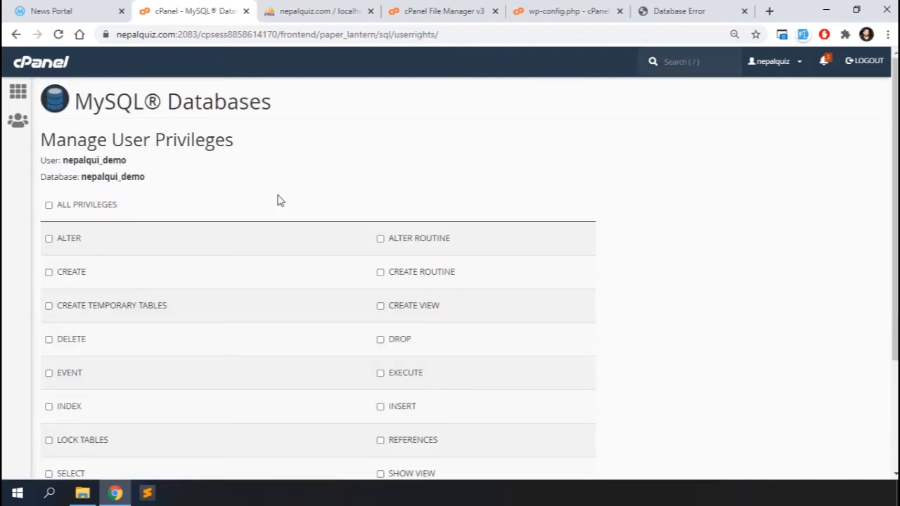
scroll(279, 190, down, 2)
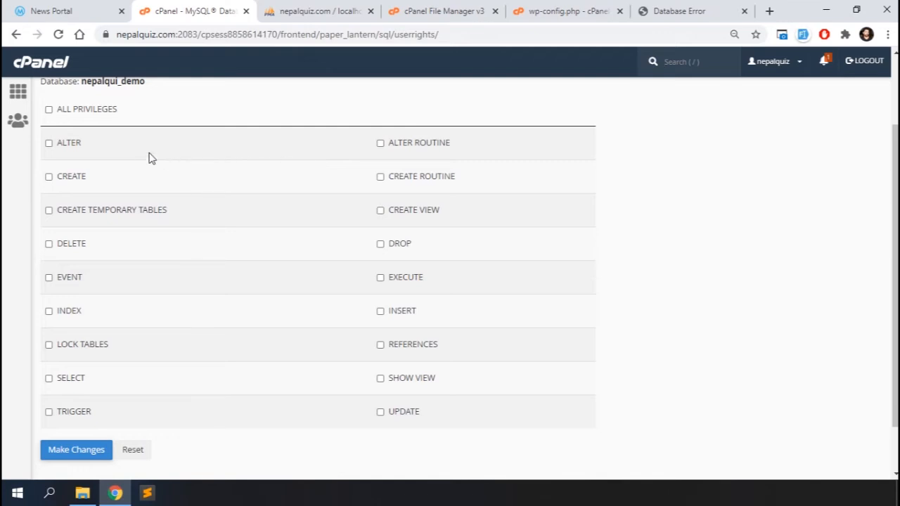
click(90, 112)
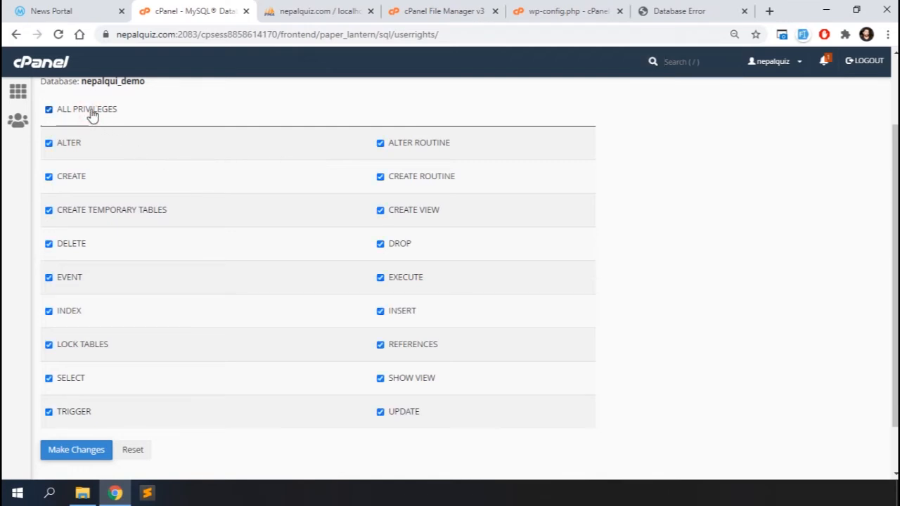
scroll(187, 386, down, 1)
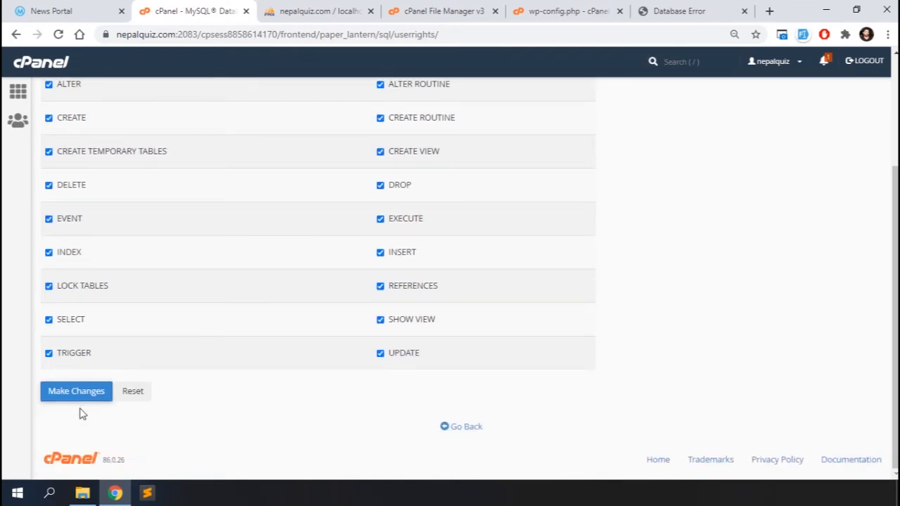
click(63, 393)
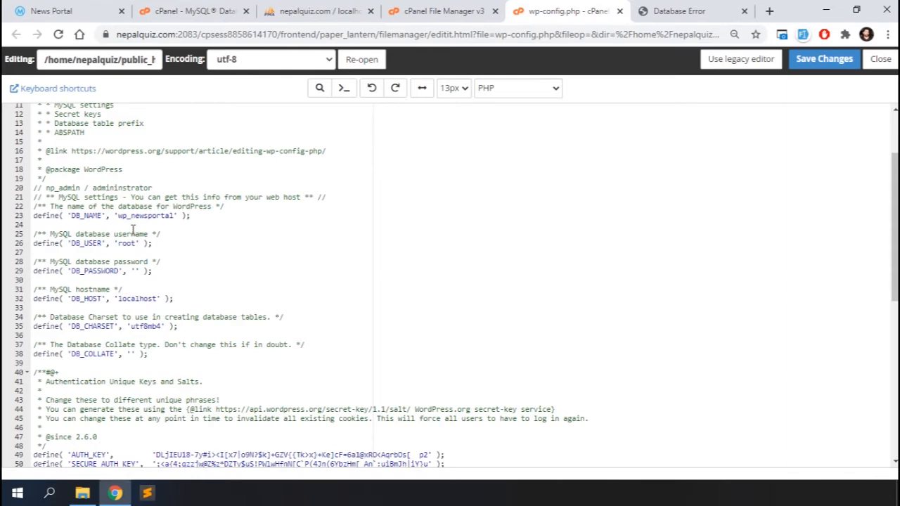
In wp-config.php, paste the new password into DB_PASSWORD, set DB_USER and DB_NAME to nepalqui_demo, and save.
click(135, 271)
key(ctrl+v)
double_click(124, 244)
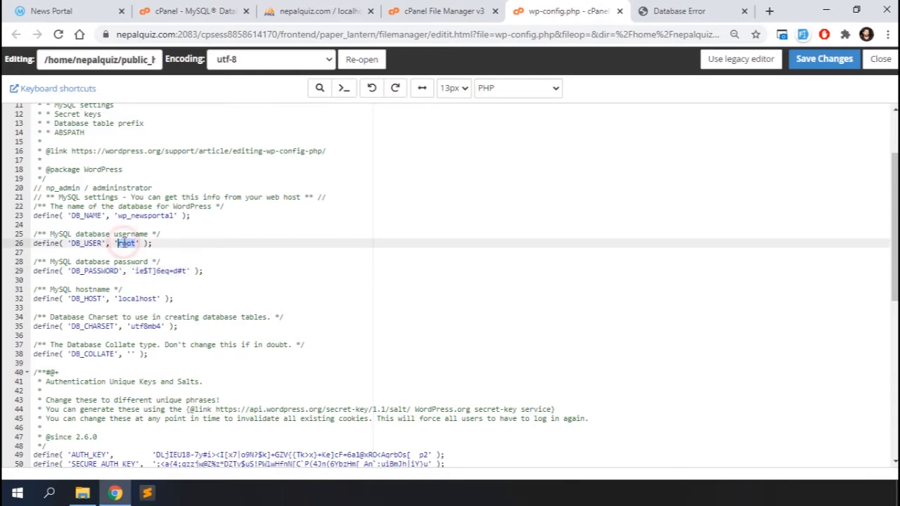
text(np)
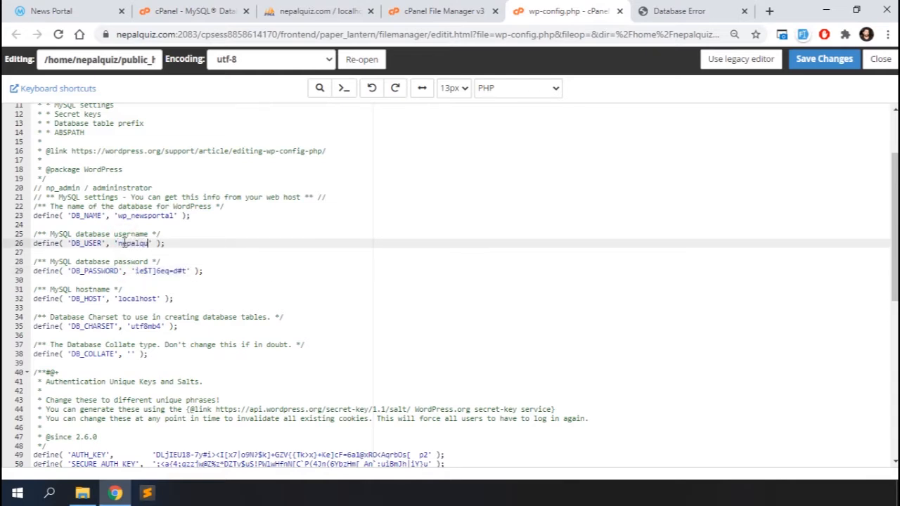
double_click(123, 243)
key(ctrl+c)
double_click(132, 215)
key(ctrl+v)
click(804, 59)
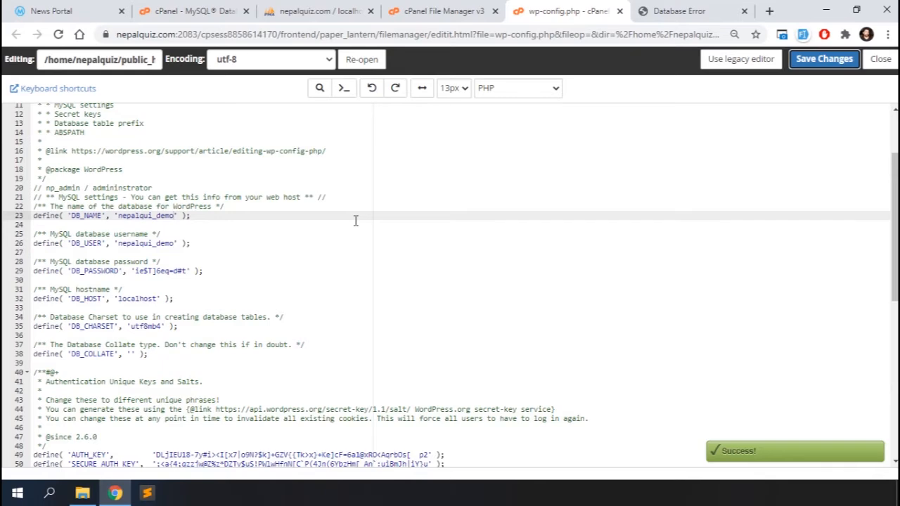
click(274, 7)
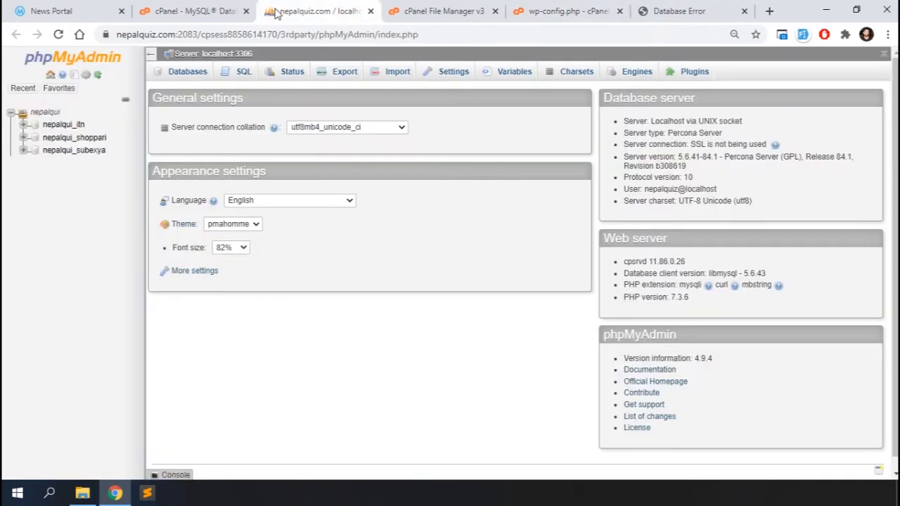
Import wp_newsportal.sql into the nepalqui_demo database.
click(59, 126)
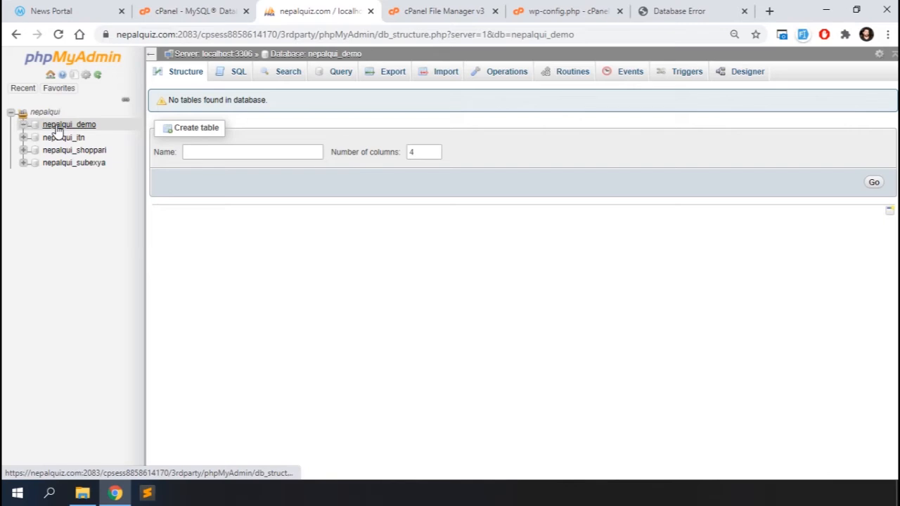
click(446, 71)
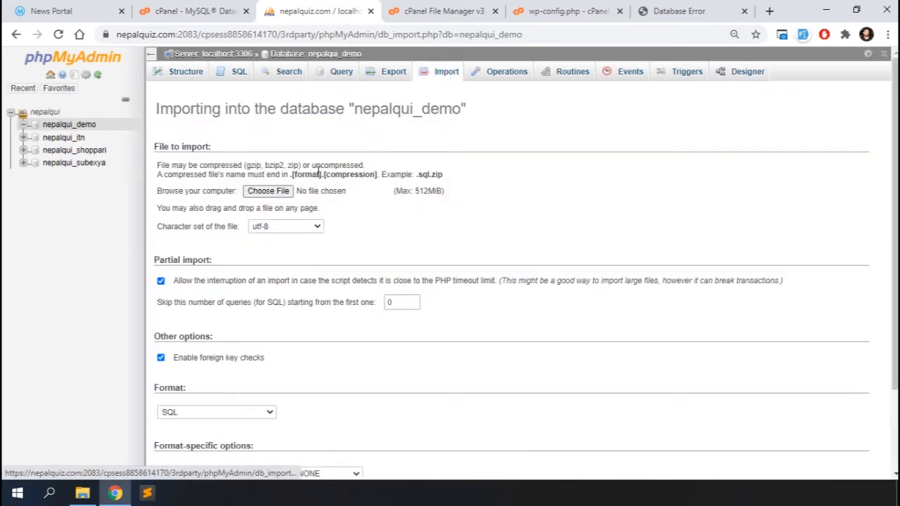
click(270, 191)
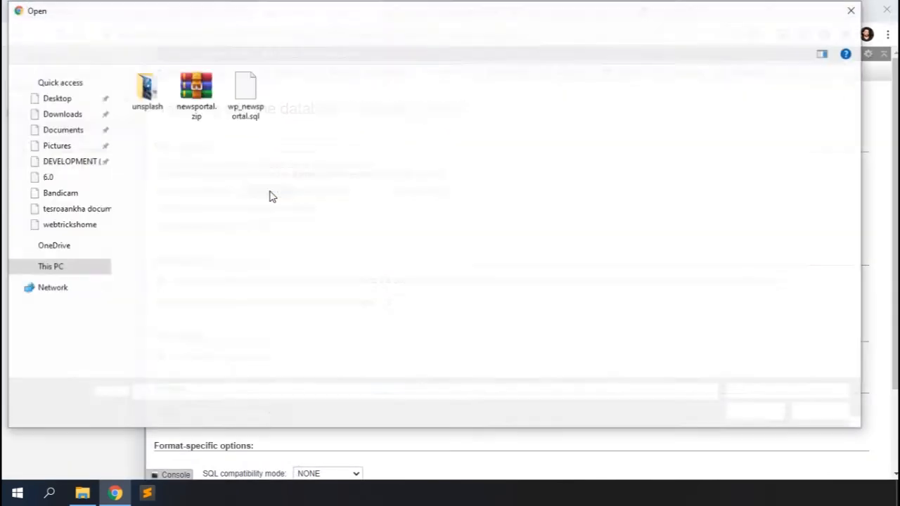
click(244, 100)
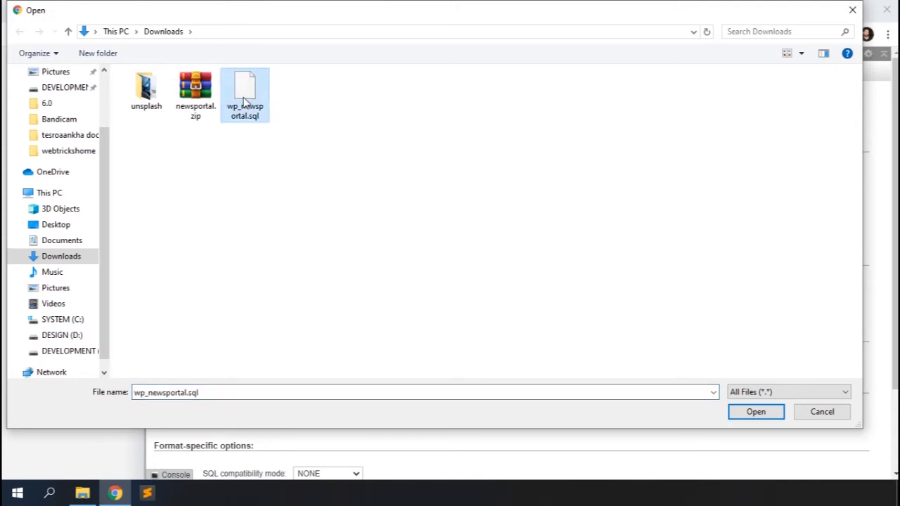
double_click(243, 101)
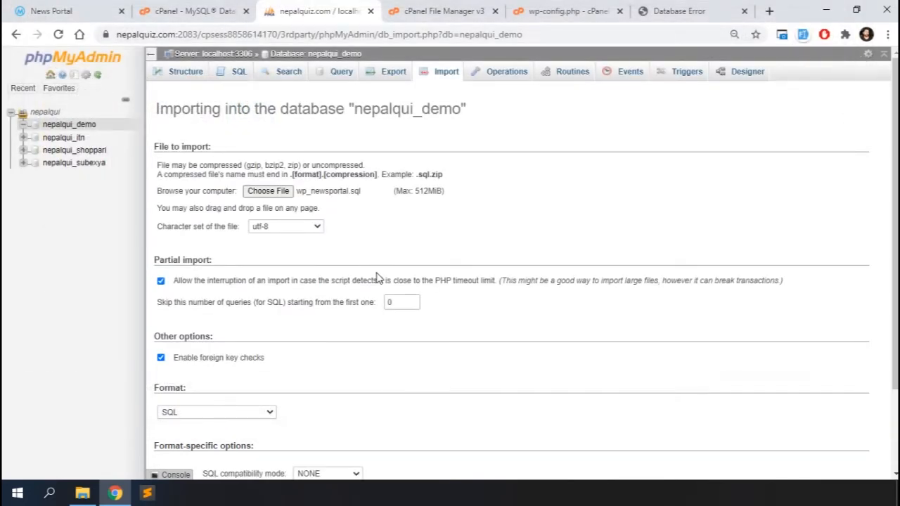
scroll(376, 279, down, 2)
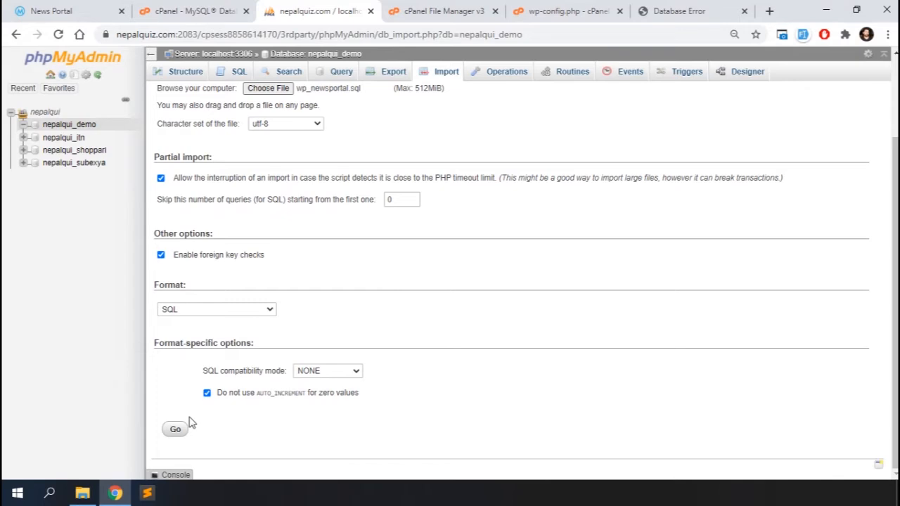
click(175, 430)
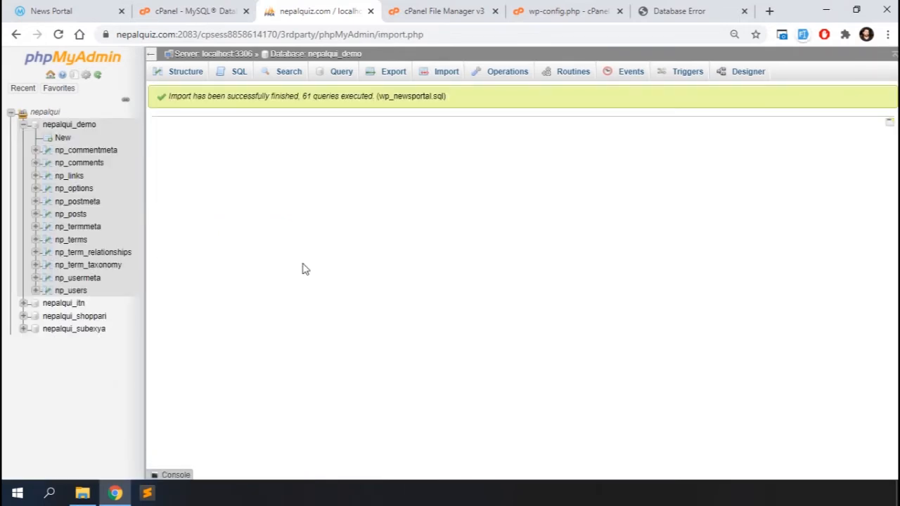
click(75, 190)
scroll(593, 258, down, 1)
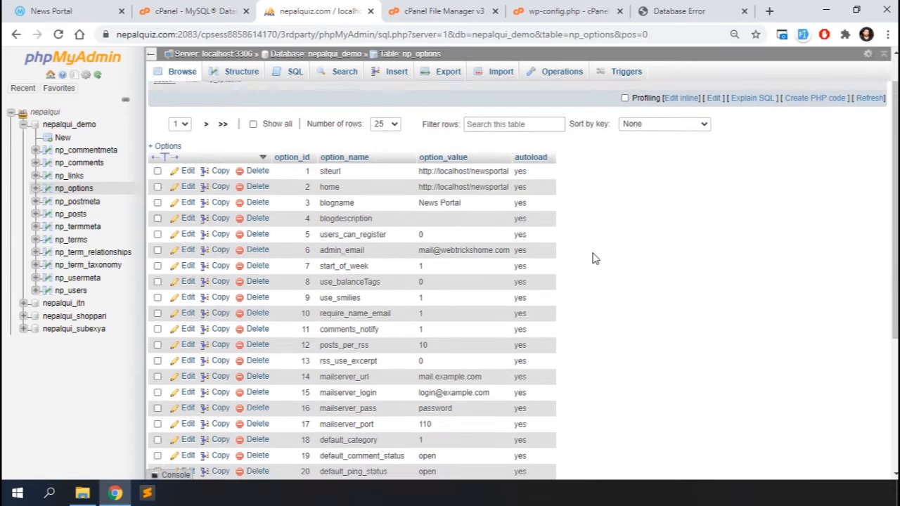
double_click(444, 164)
key(ctrl+a)
key(ctrl+v)
key(Return)
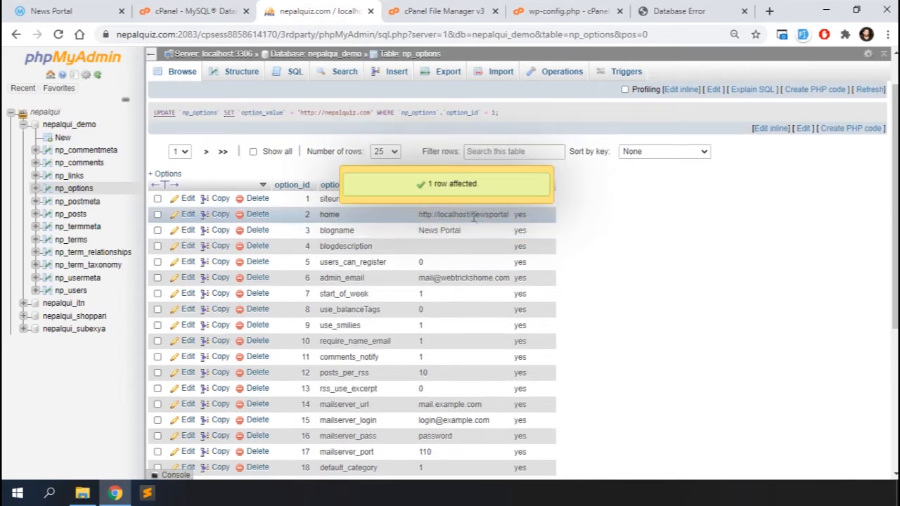
double_click(473, 218)
key(ctrl+a)
key(ctrl+v)
text(/)
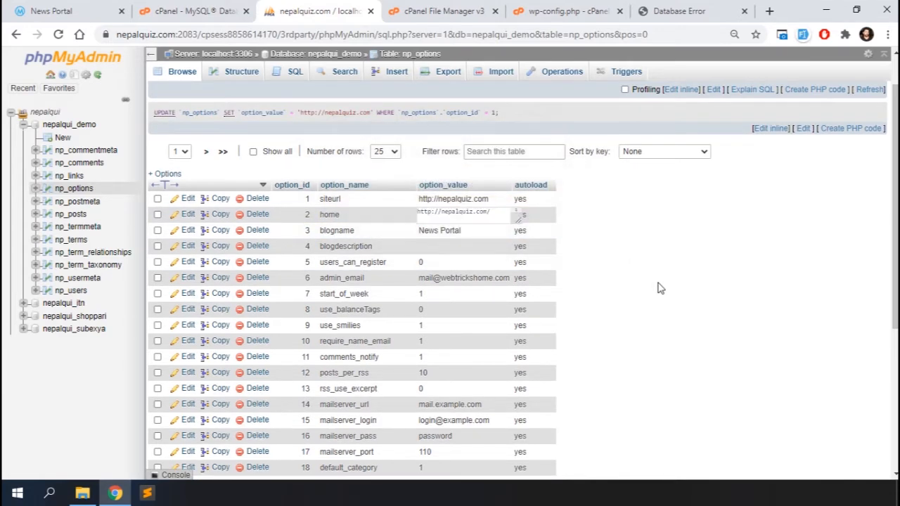
key(Return)
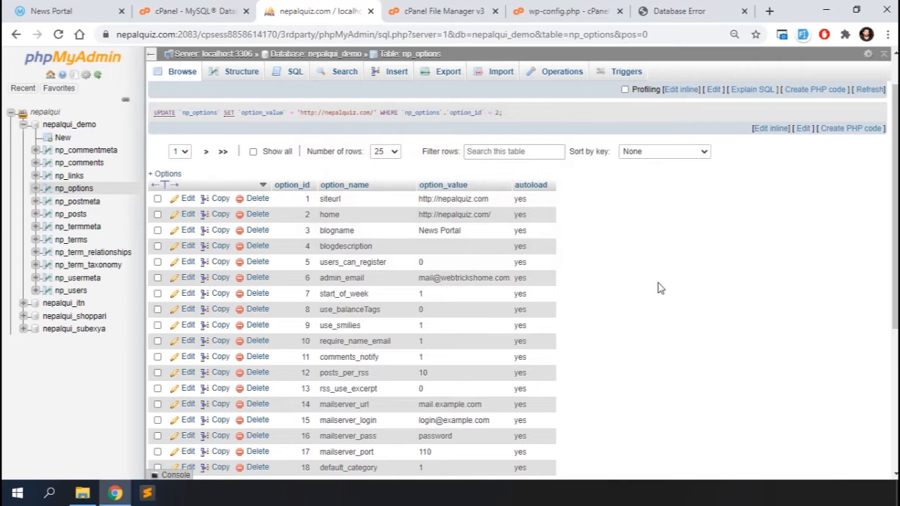
click(671, 9)
key(F5)
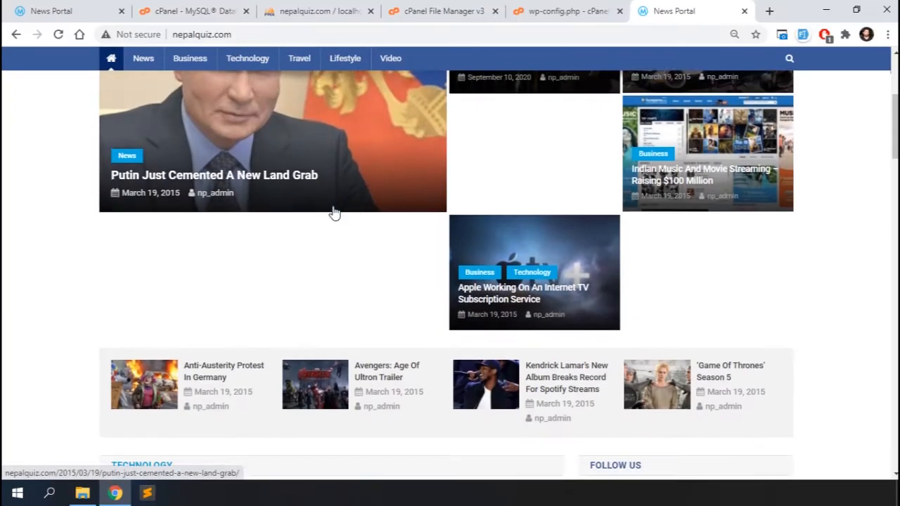
Scroll through the live News Portal homepage to verify it, then open a new browser tab.
scroll(201, 382, down, 5)
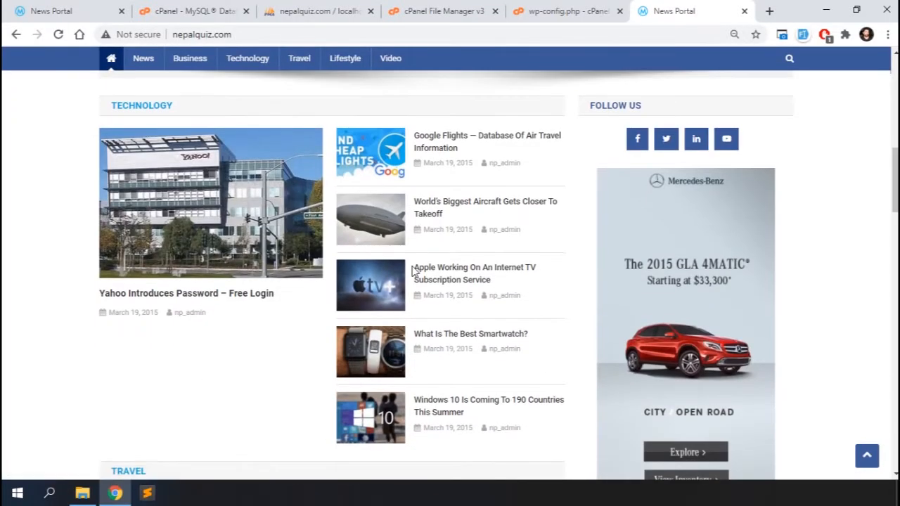
scroll(414, 272, up, 10)
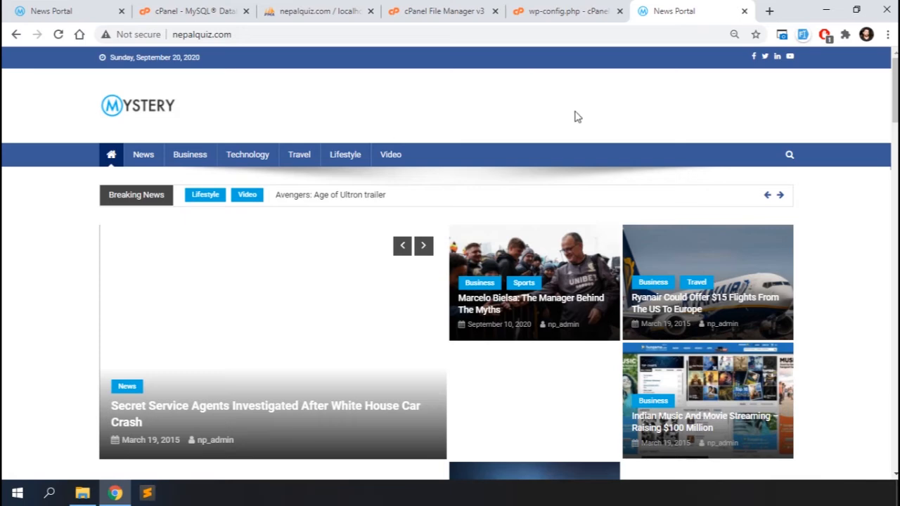
click(770, 12)
Log in to the WordPress admin at nepalquiz.com/wp-admin with the saved admin credentials.
text(nepalquiz.com/wp-admin)
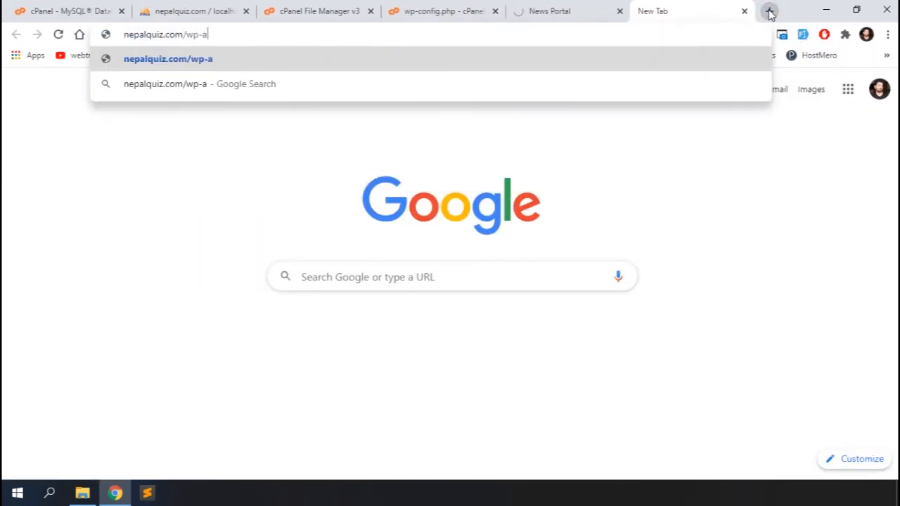
key(Return)
click(440, 217)
text(np)
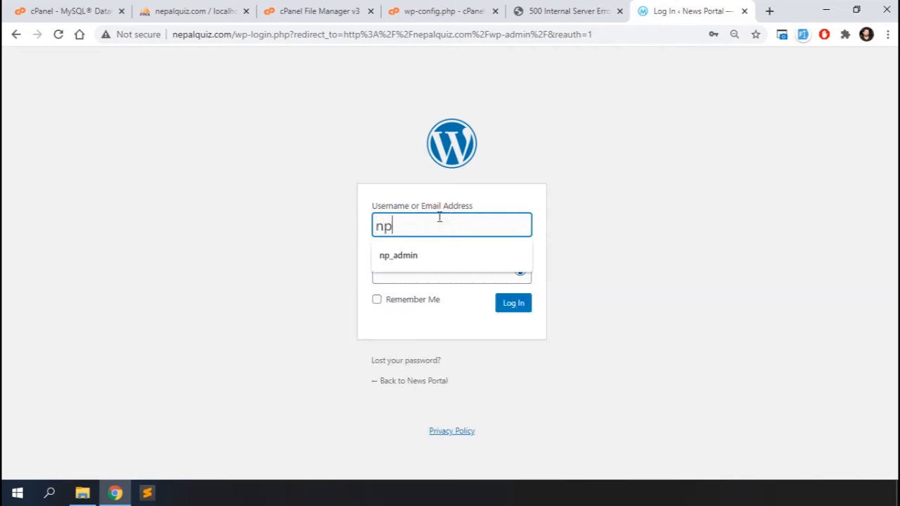
click(417, 264)
click(417, 265)
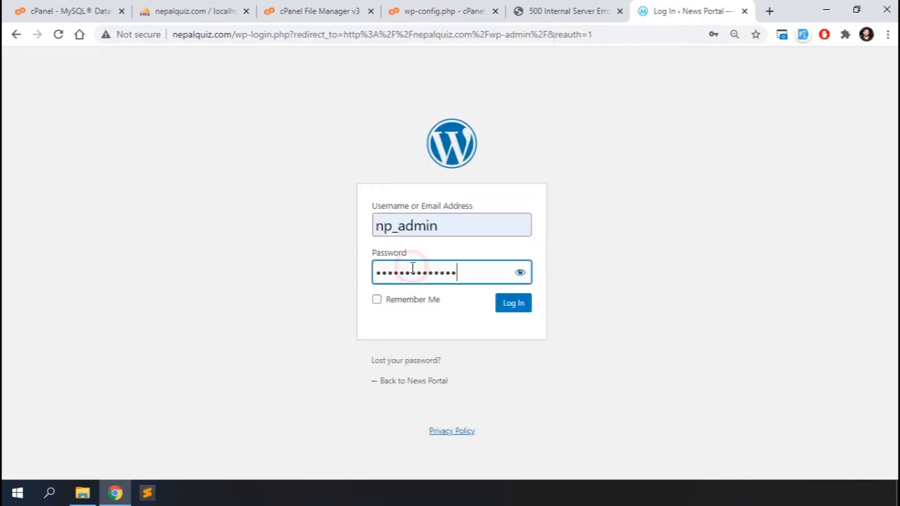
click(376, 299)
click(519, 305)
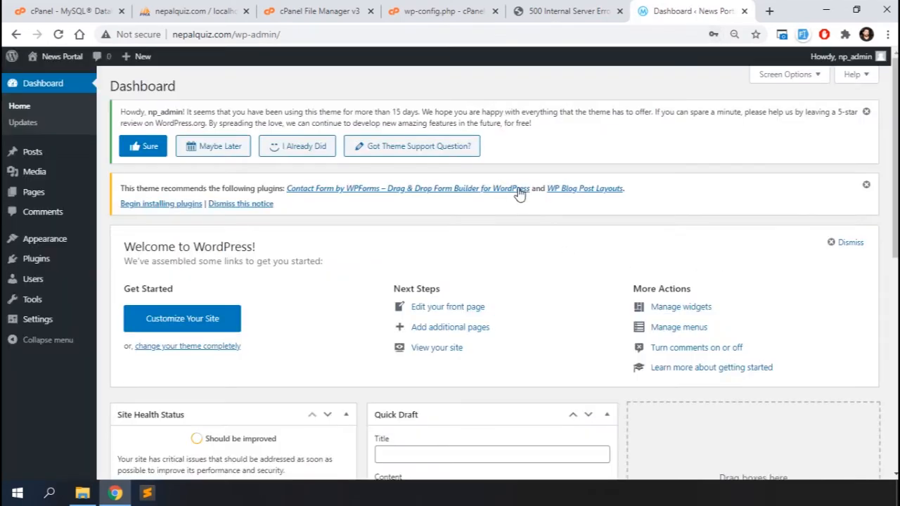
Re-save the Reading settings.
mouse_move(41, 327)
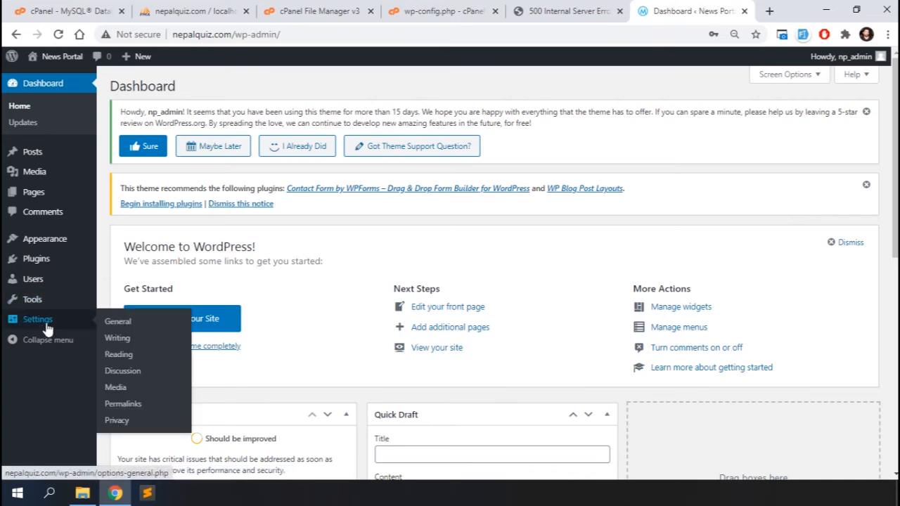
click(116, 355)
scroll(367, 336, down, 2)
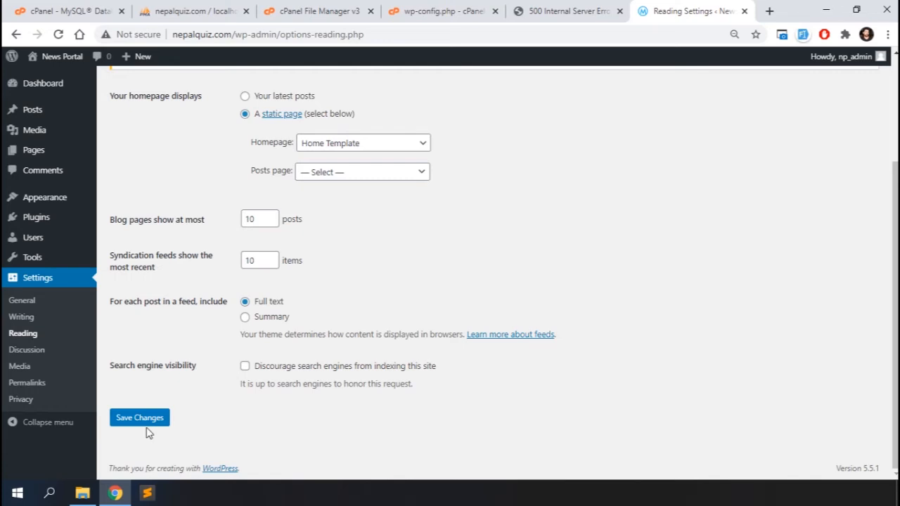
click(127, 417)
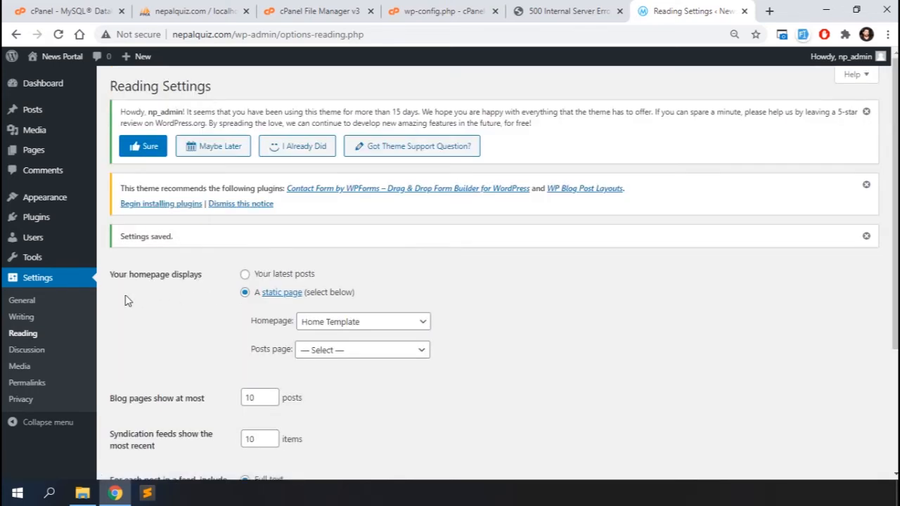
Set the permalink structure to Post name and save it.
click(29, 385)
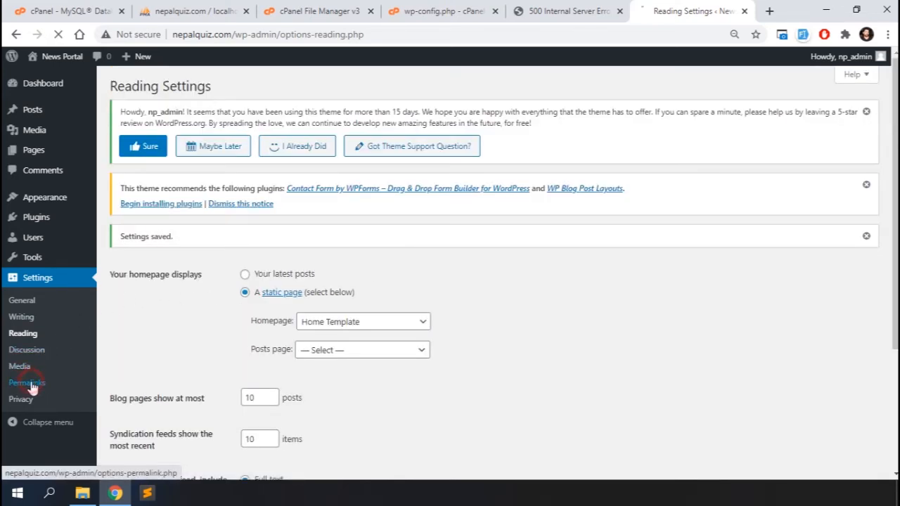
scroll(502, 290, down, 2)
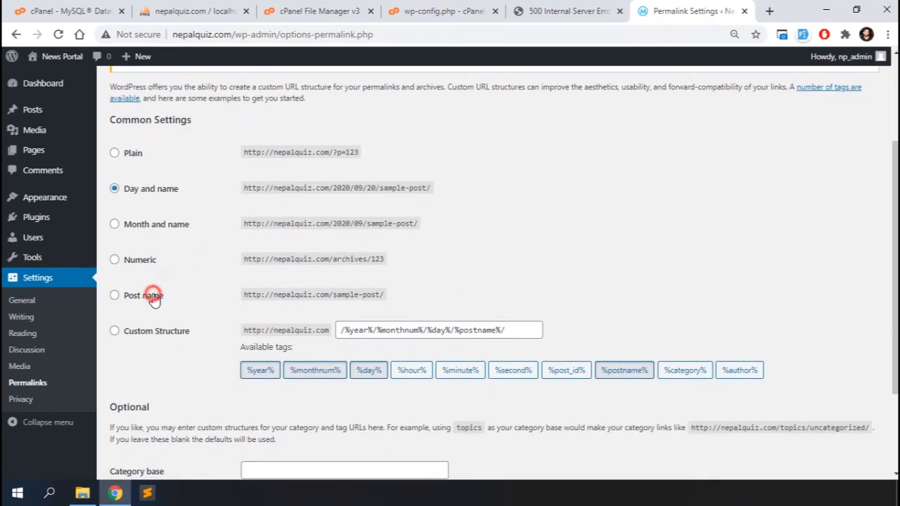
click(154, 298)
scroll(155, 298, down, 2)
click(138, 422)
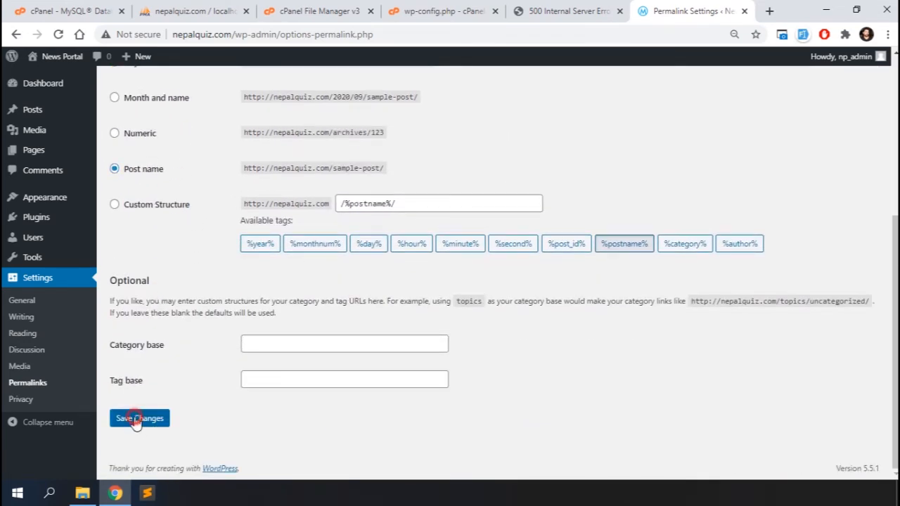
Re-save the General settings and check the homepage in the other tab.
click(22, 302)
scroll(439, 312, down, 2)
scroll(438, 311, down, 6)
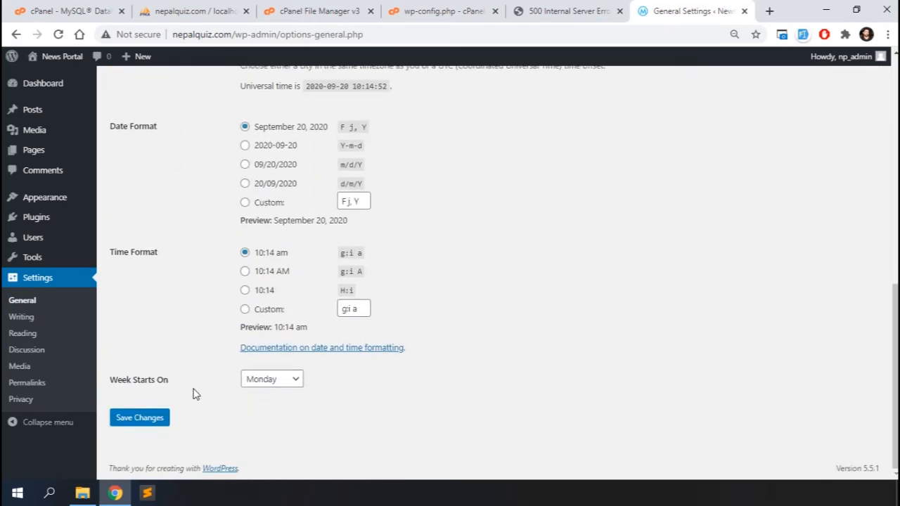
click(134, 420)
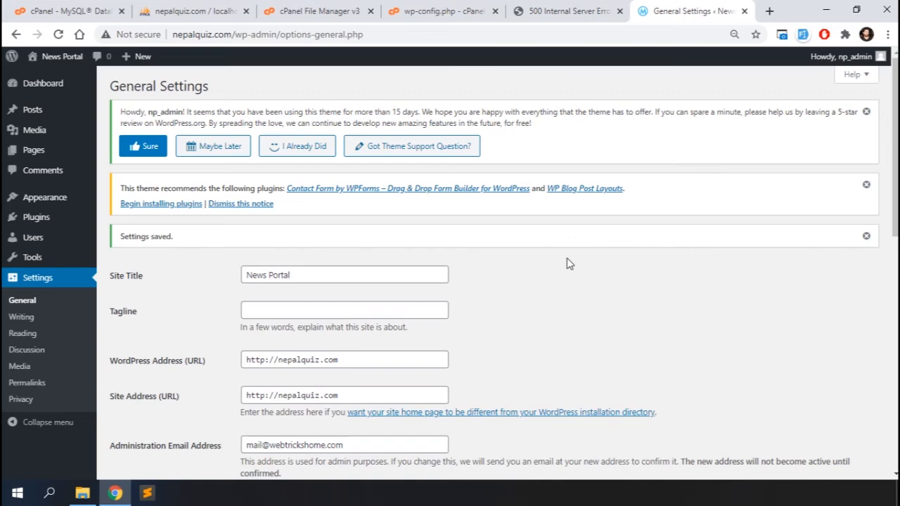
click(576, 10)
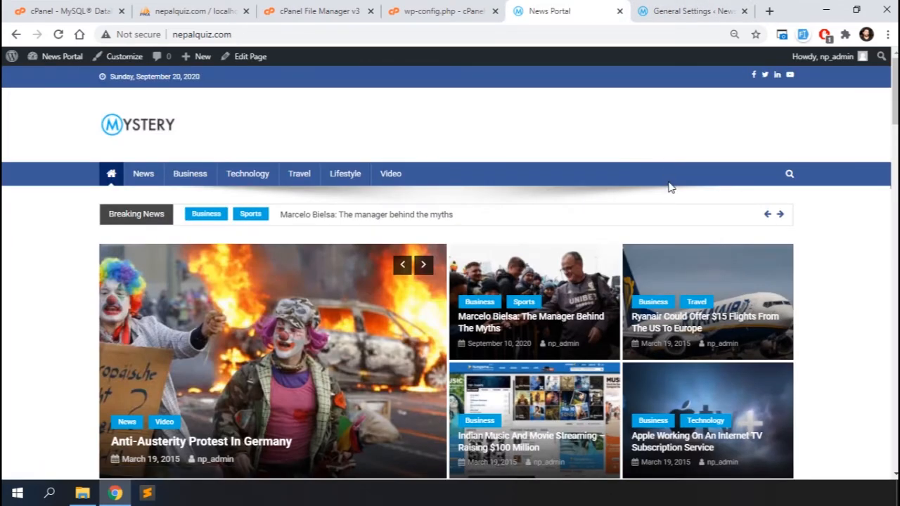
Open the Marcelo Bielsa article from the homepage, then return to the admin tab.
scroll(669, 187, down, 1)
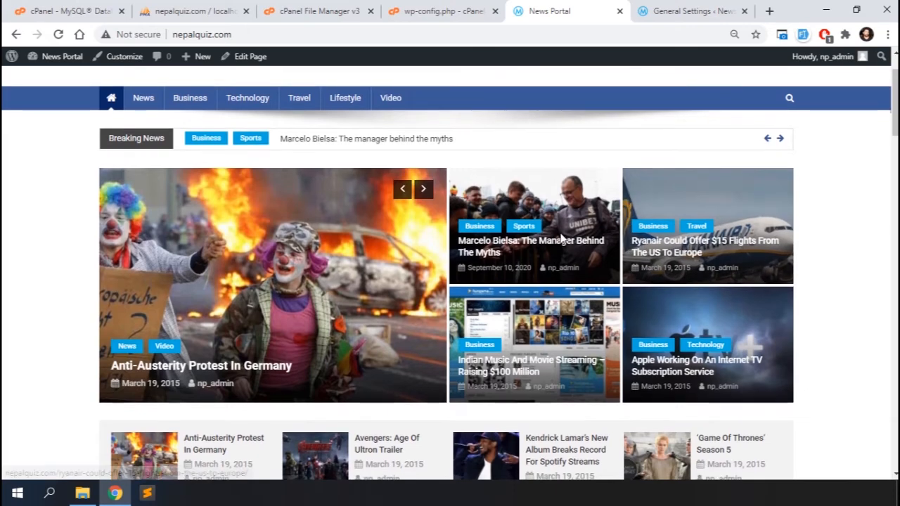
click(563, 237)
click(688, 5)
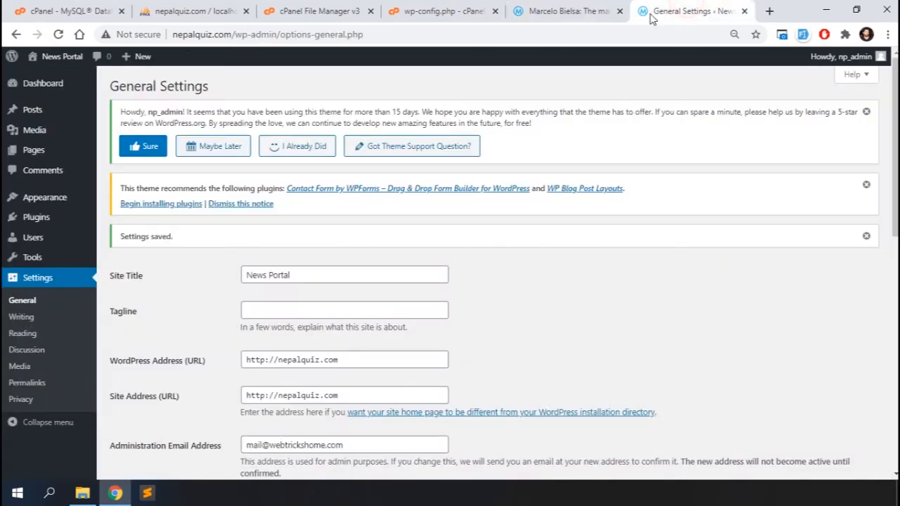
On the Widgets page, expand the Sidebar's NP: Banner Ads widgets to inspect their settings.
mouse_move(59, 200)
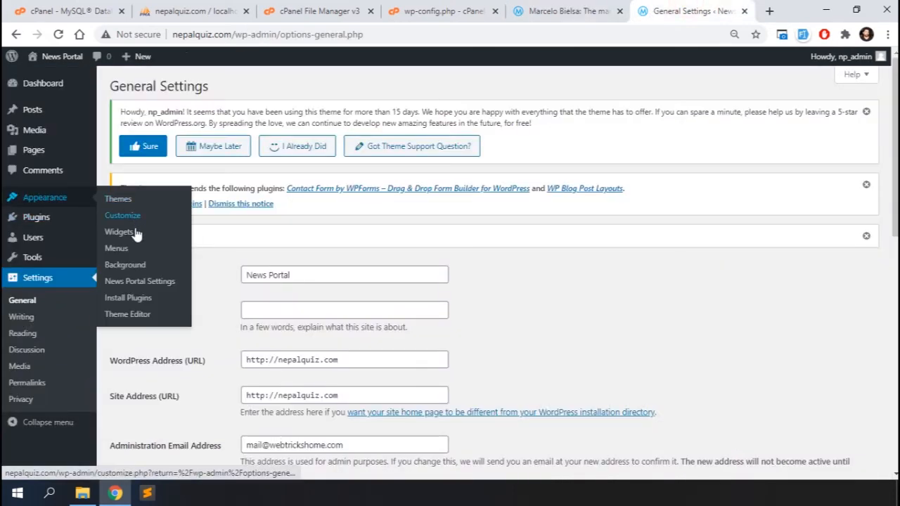
scroll(787, 355, down, 1)
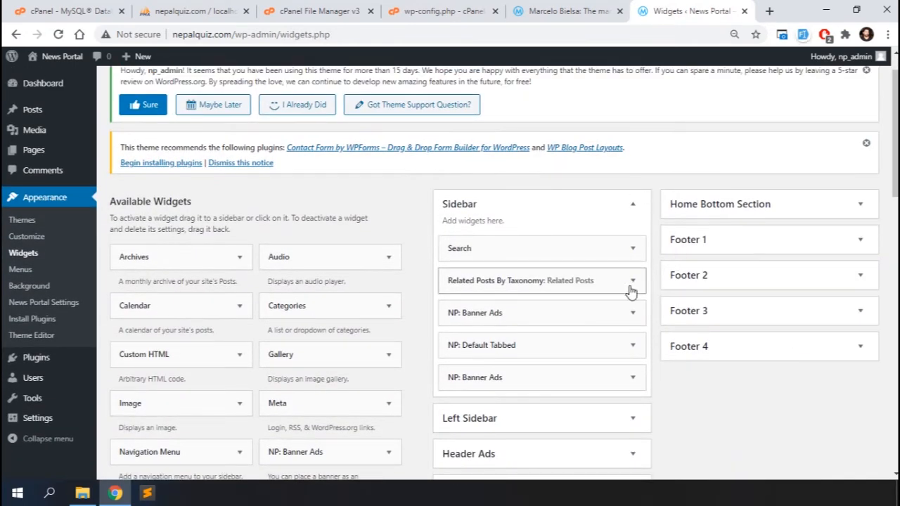
click(633, 314)
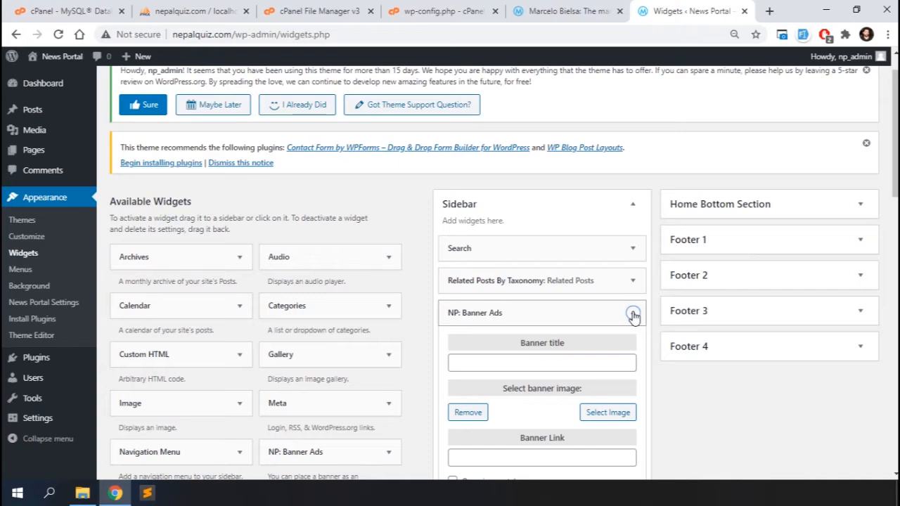
scroll(633, 316, down, 2)
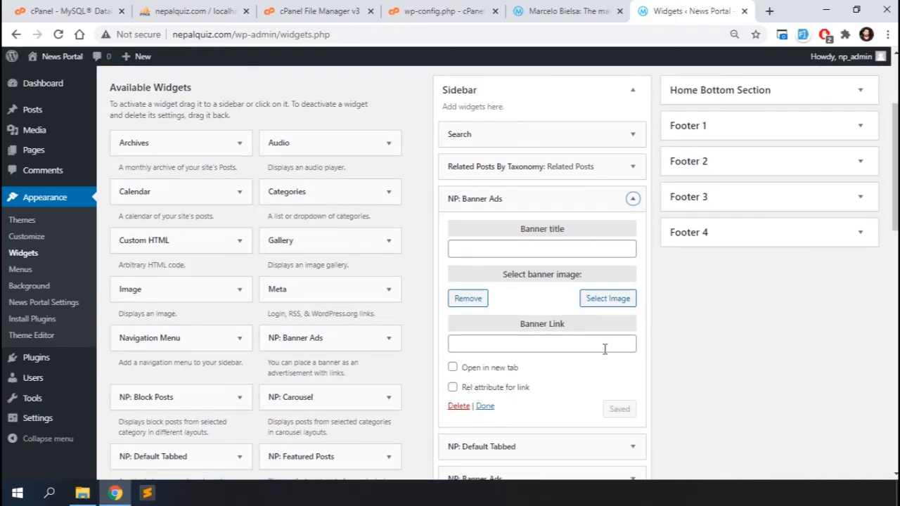
scroll(608, 345, down, 2)
click(630, 338)
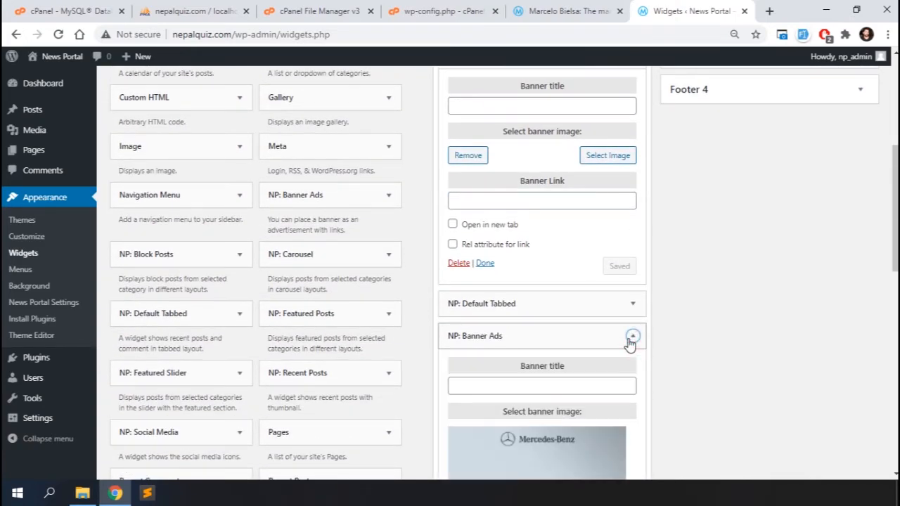
click(630, 339)
scroll(633, 281, up, 1)
Upload window.png, leaderboard.png and car.jpg, and save the Windows 10 image on the Sidebar banner widget.
click(606, 218)
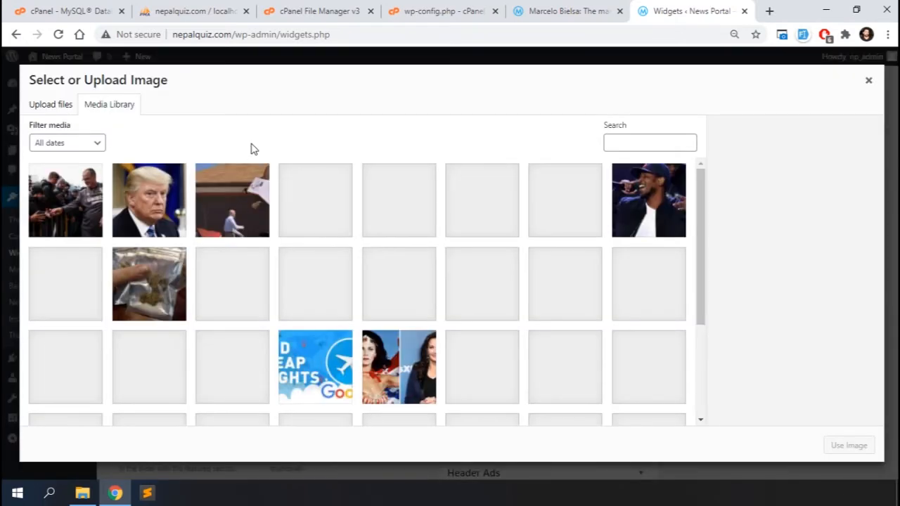
scroll(373, 316, down, 3)
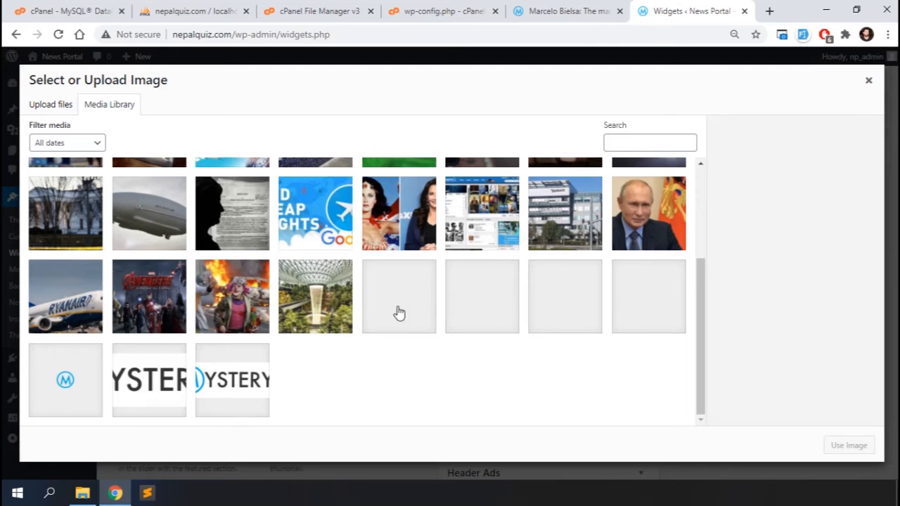
click(46, 106)
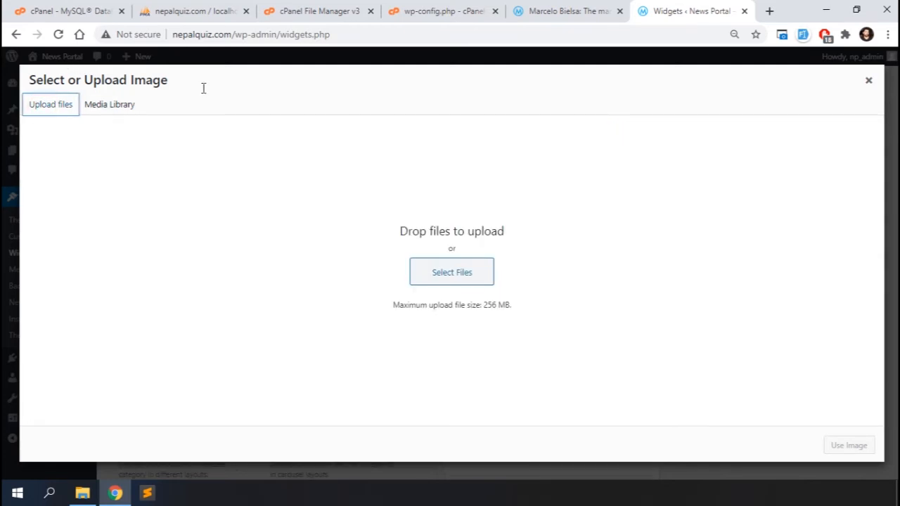
click(462, 283)
click(349, 112)
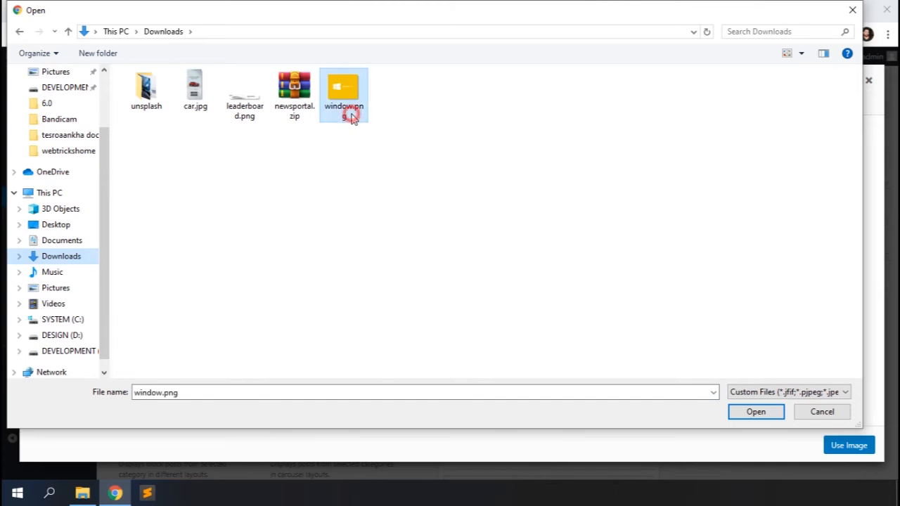
ctrl+click(245, 98)
ctrl+click(193, 91)
key(Return)
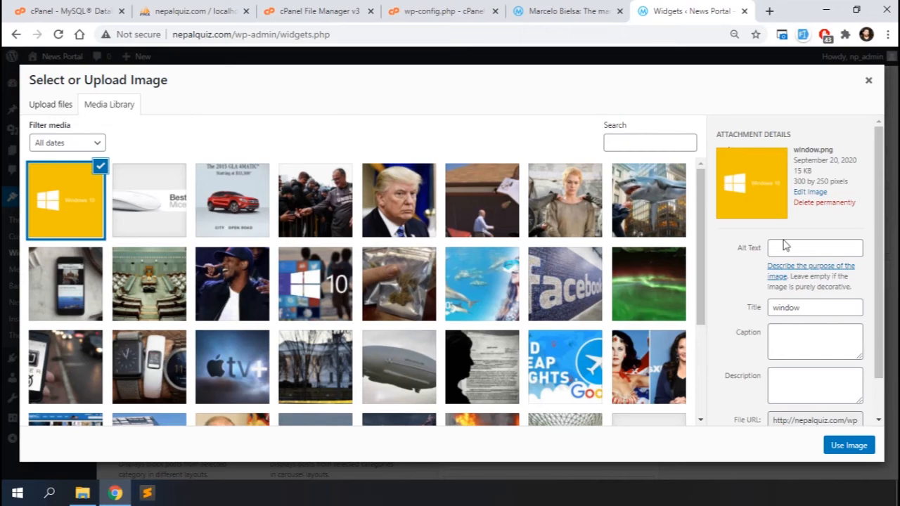
click(843, 447)
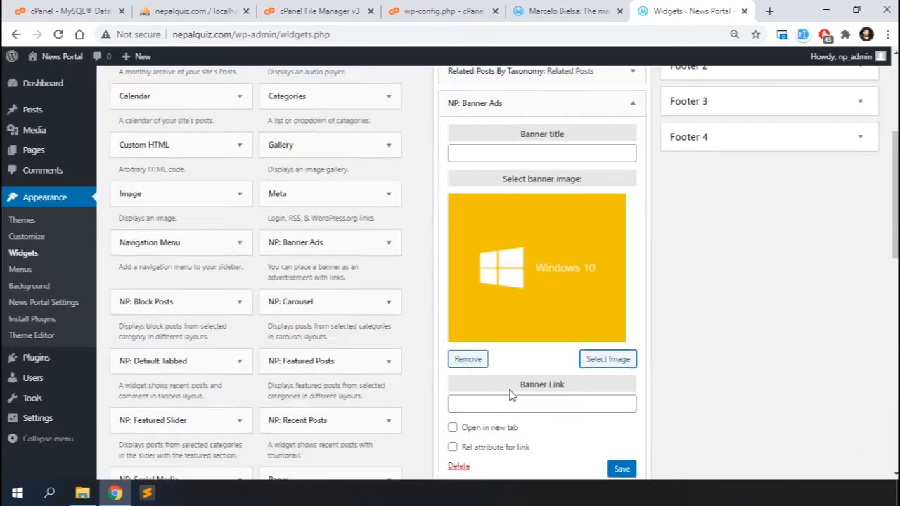
click(618, 379)
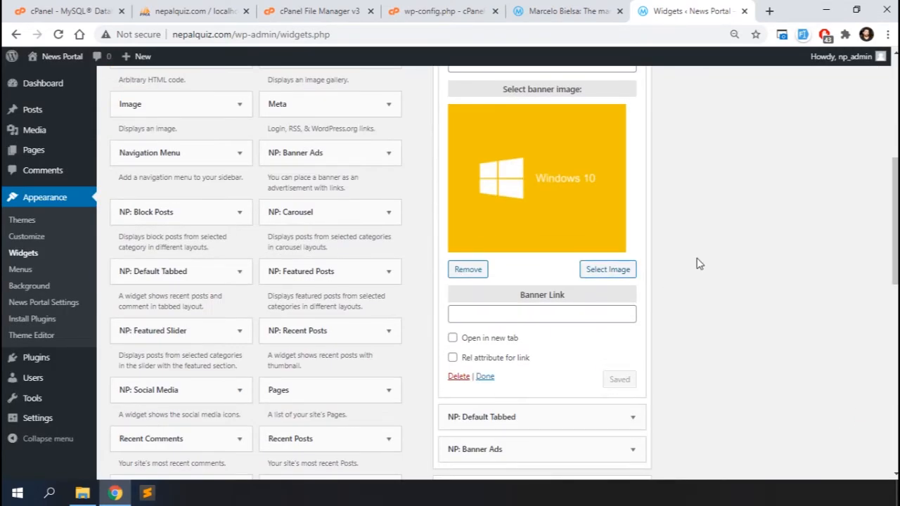
Give the Header Ads banner widget the leaderboard image and save it.
scroll(700, 264, up, 2)
click(633, 180)
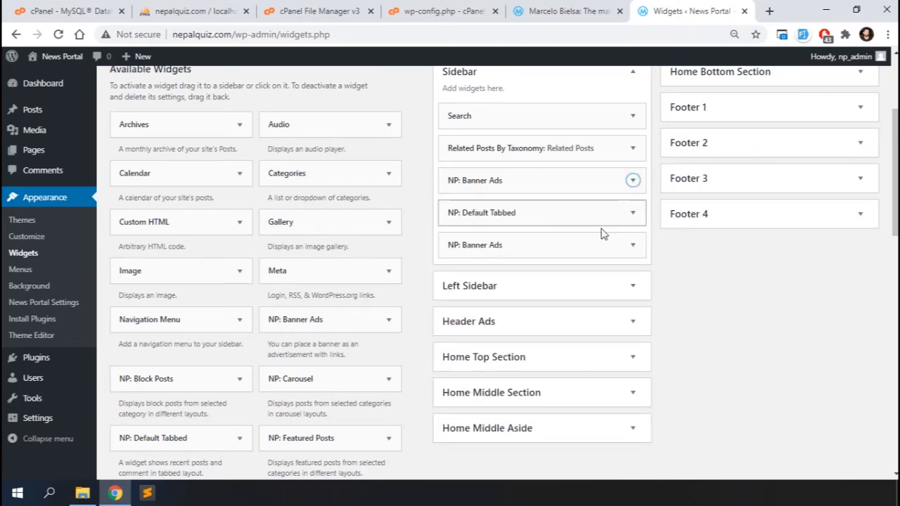
scroll(633, 281, down, 2)
click(619, 245)
scroll(618, 248, down, 1)
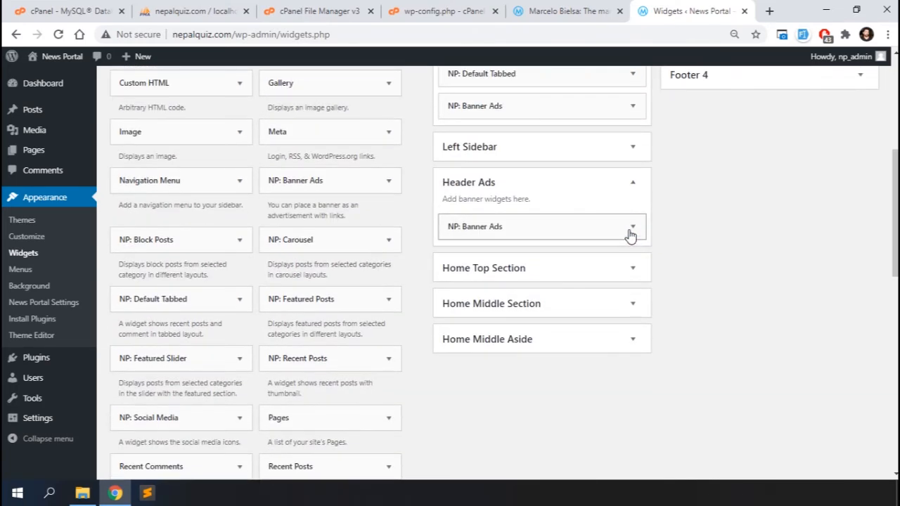
click(630, 227)
click(608, 326)
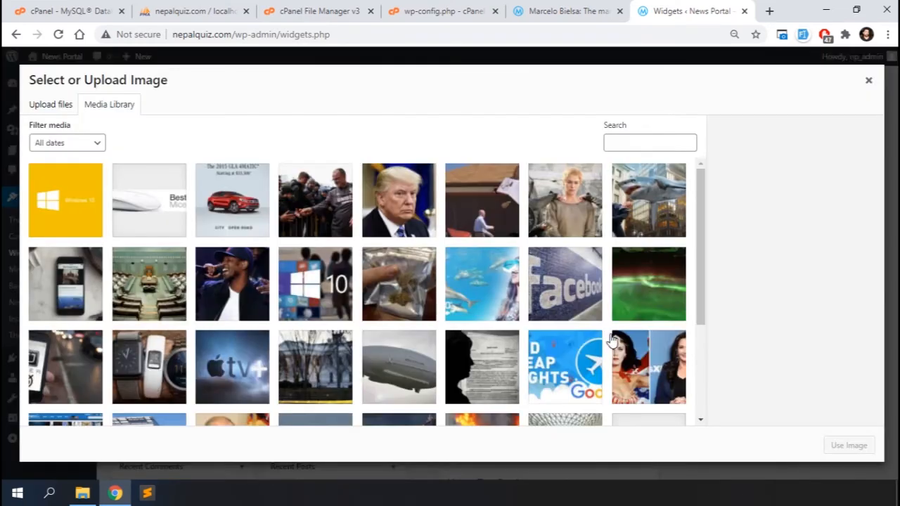
click(159, 222)
click(848, 445)
click(621, 437)
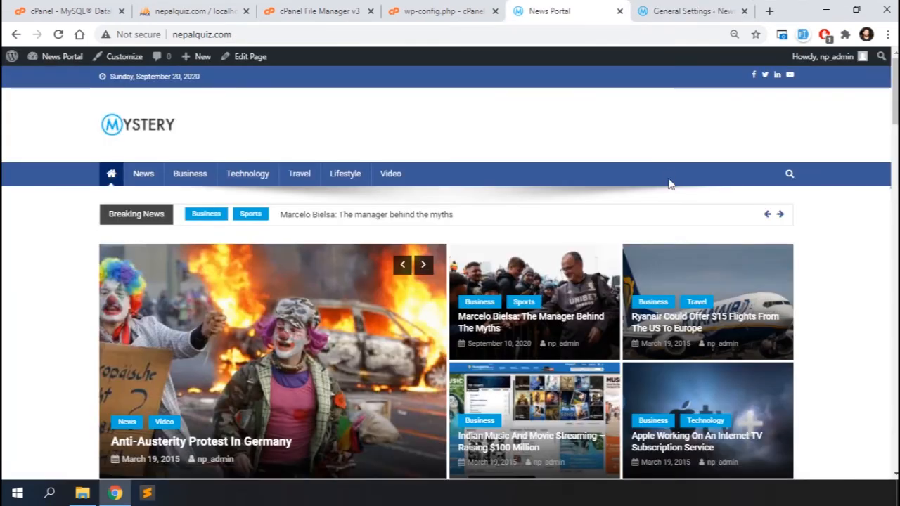
scroll(670, 185, down, 1)
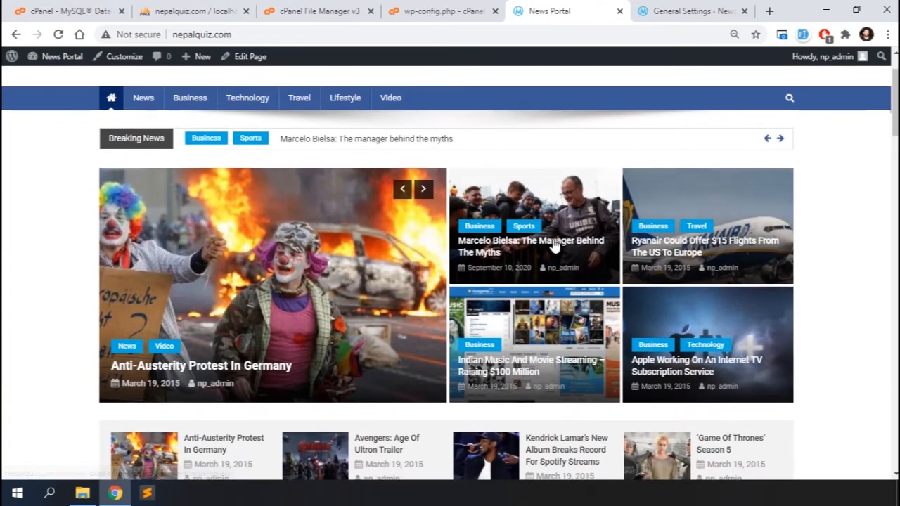
click(524, 246)
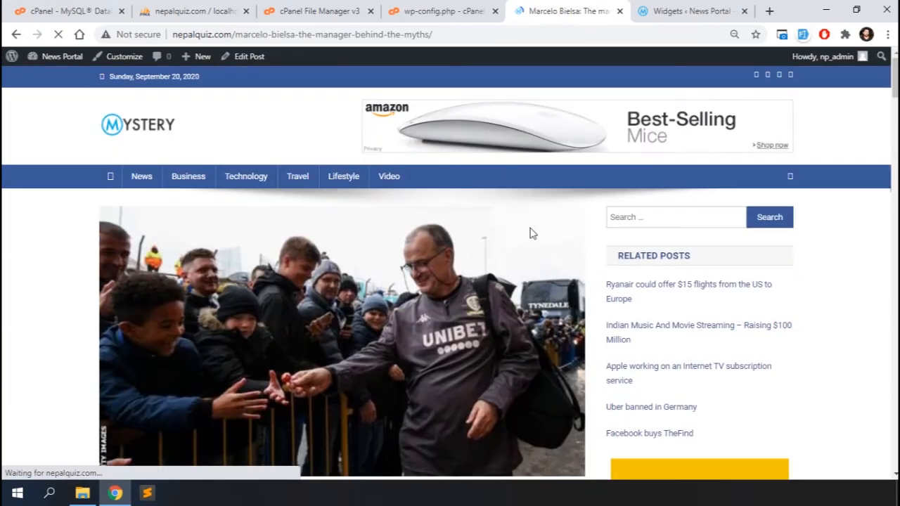
scroll(452, 354, down, 3)
scroll(460, 466, down, 15)
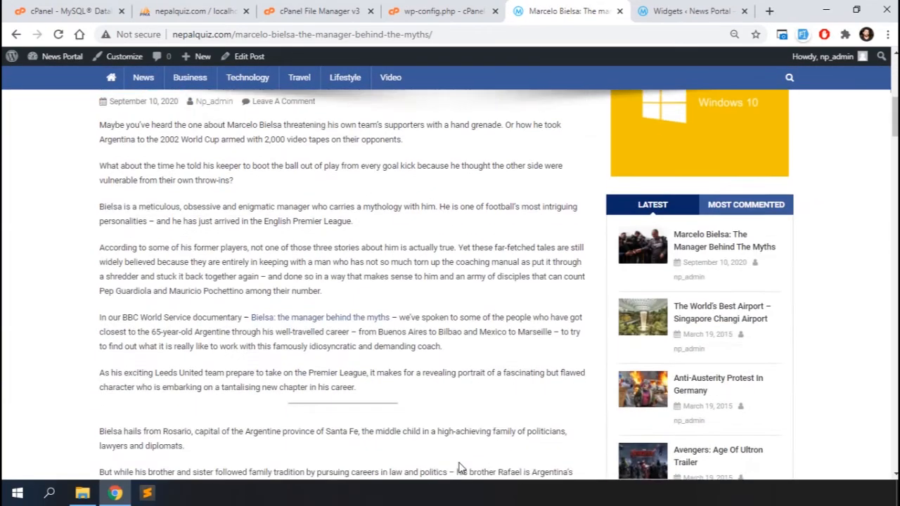
scroll(461, 466, down, 20)
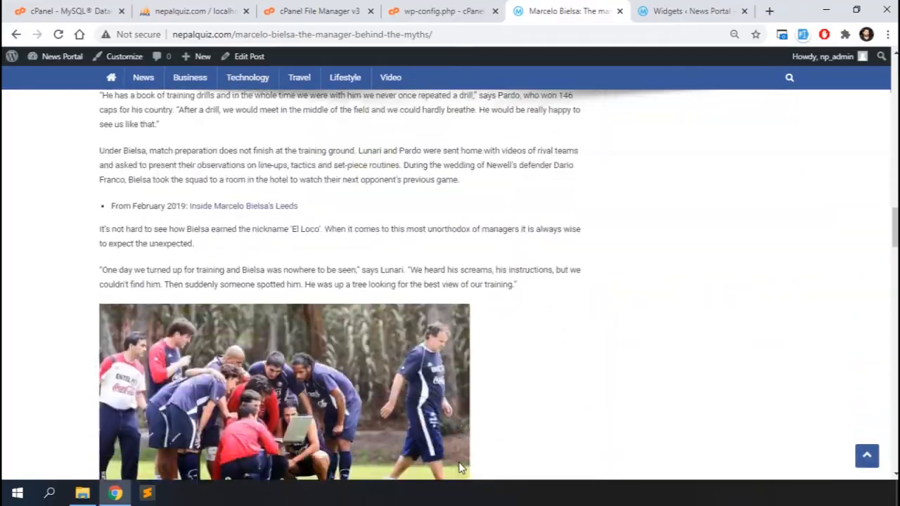
scroll(461, 466, up, 20)
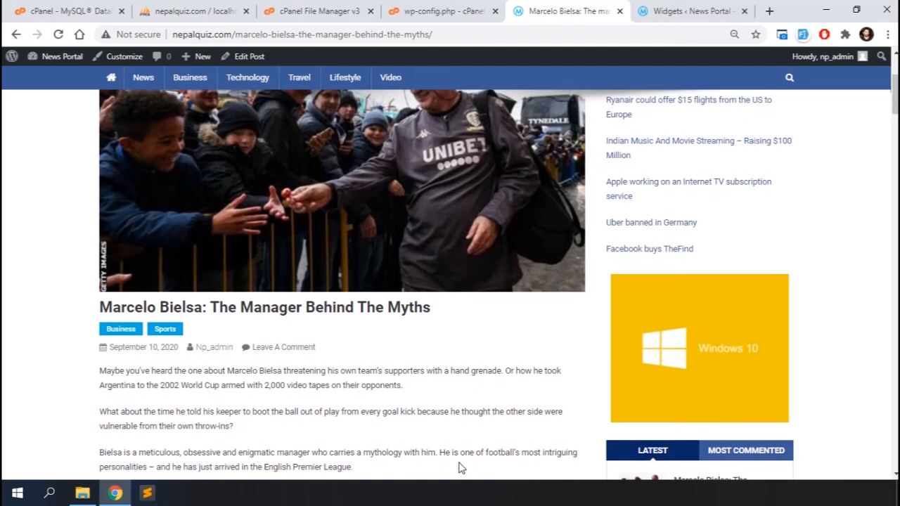
scroll(460, 468, down, 15)
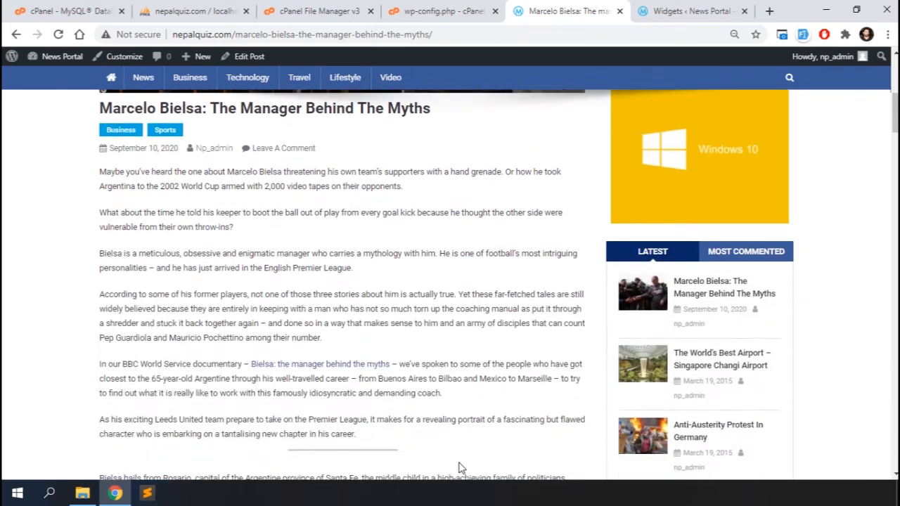
scroll(461, 468, down, 5)
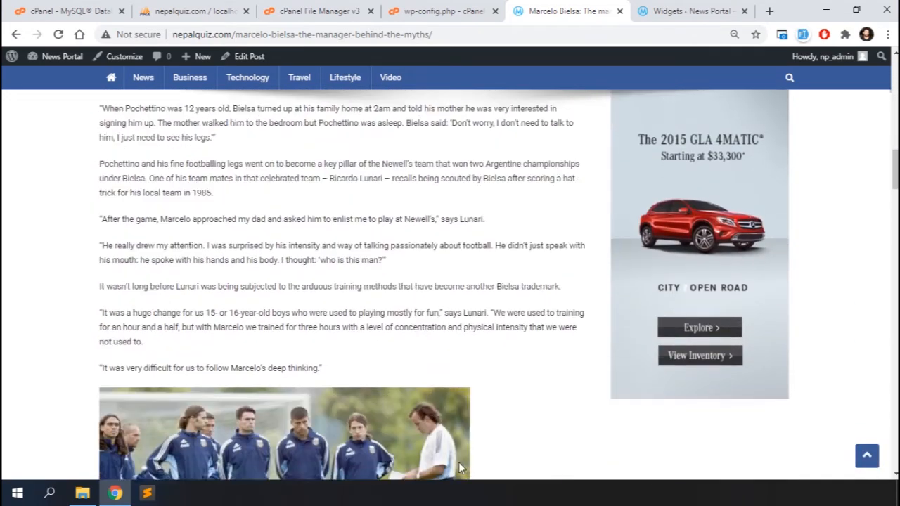
scroll(359, 210, up, 20)
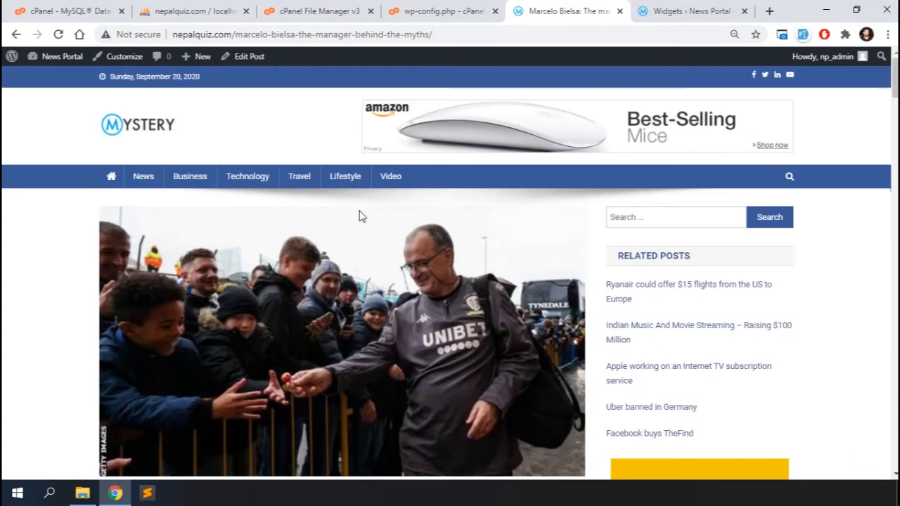
Run an UPDATE np_posts REPLACE query swapping localhost/newsportal/ for nepalquiz.com/ in post_content.
click(183, 11)
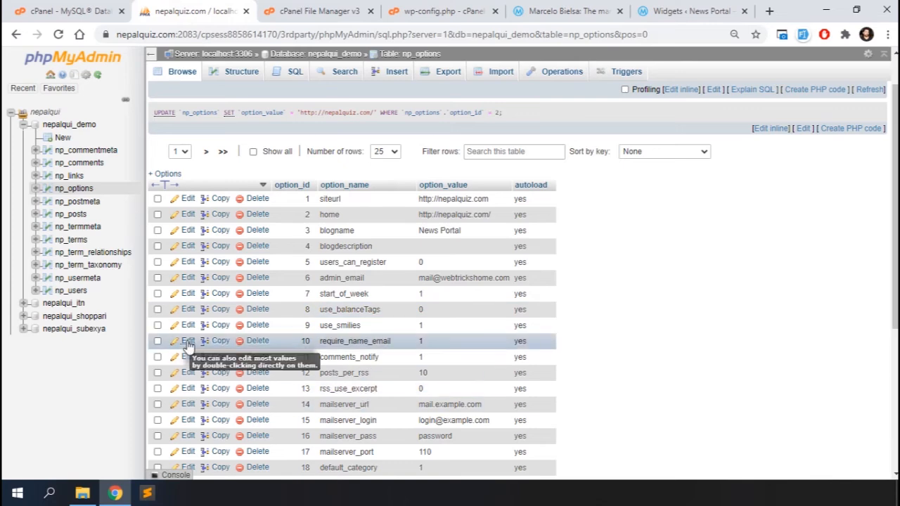
click(71, 214)
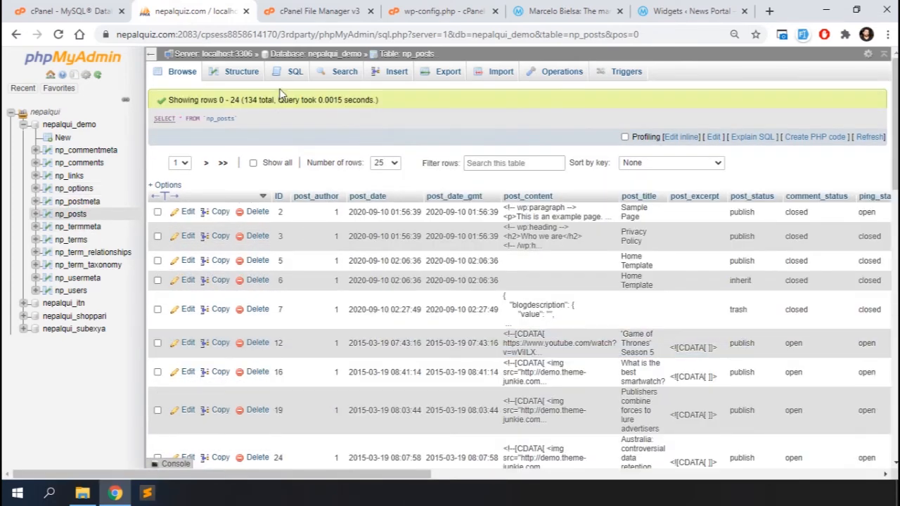
click(294, 75)
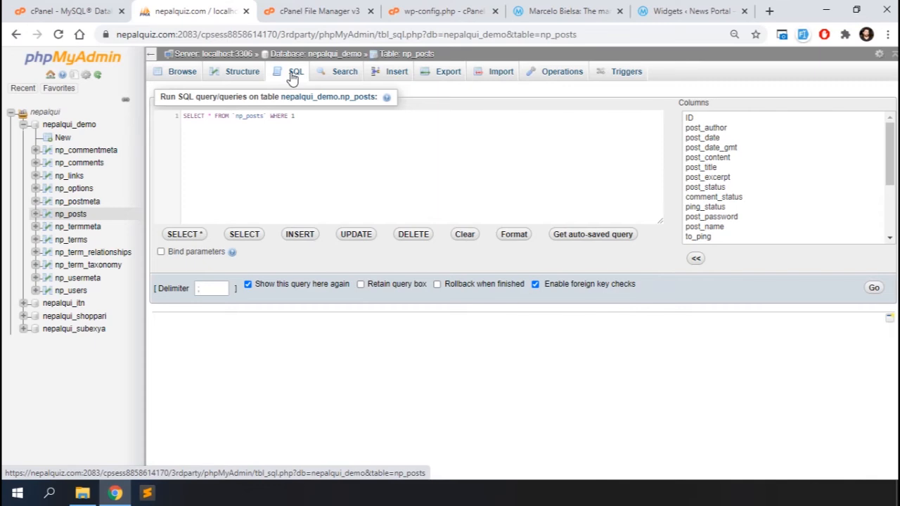
click(375, 158)
text(UPDATE np_)
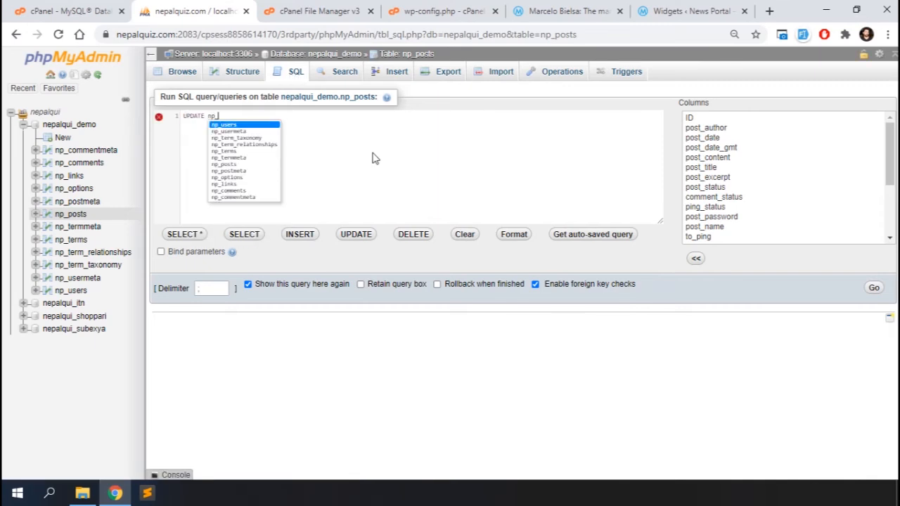
text(posts SET post)
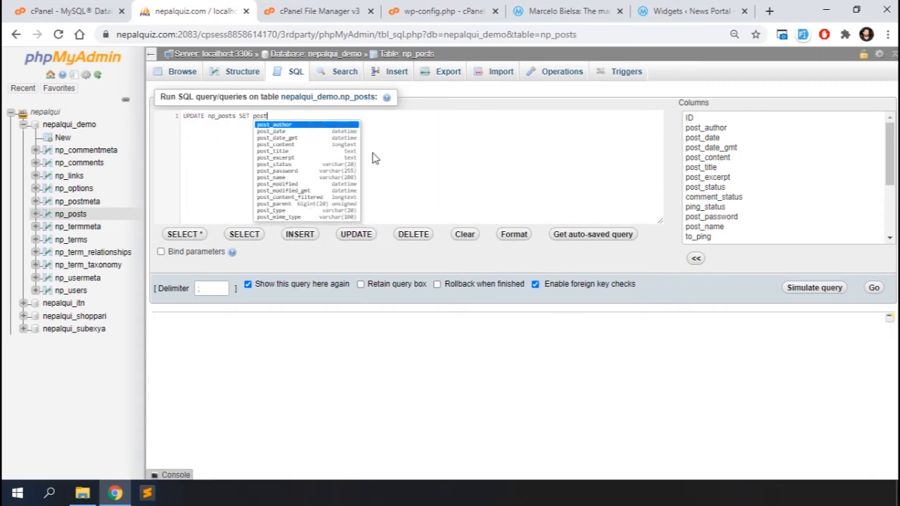
text(_content = REP)
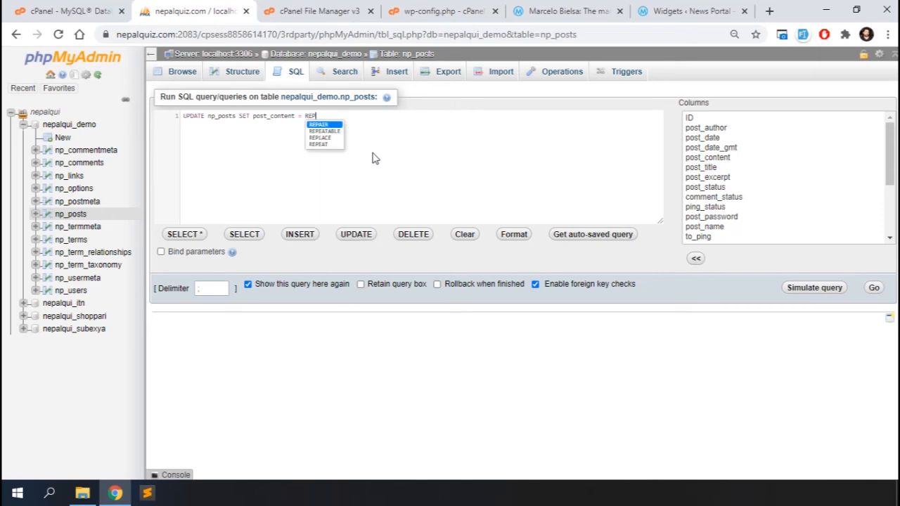
text(LACE (post_content,'localhost/newsportal/','nepalquiz.com/');)
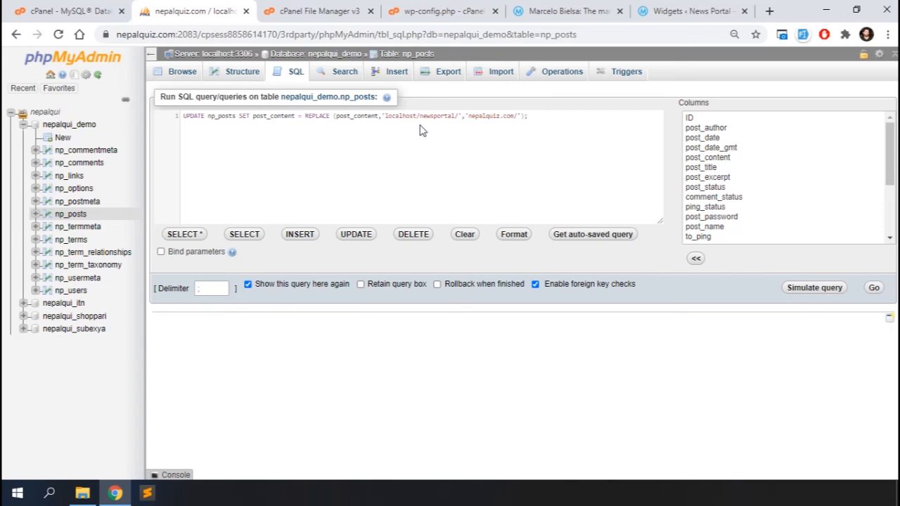
click(873, 288)
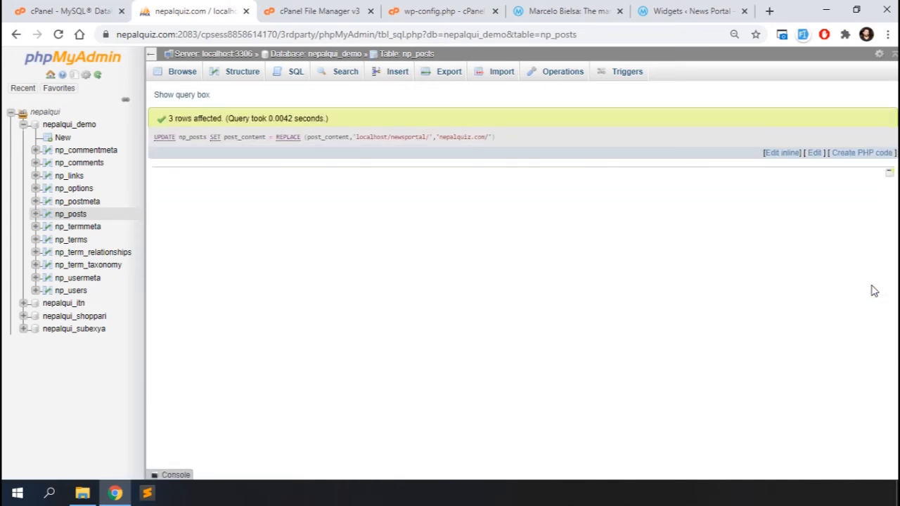
click(546, 11)
Load the News Portal homepage from the Bielsa article and close the wp-config.php editor page.
scroll(325, 211, down, 5)
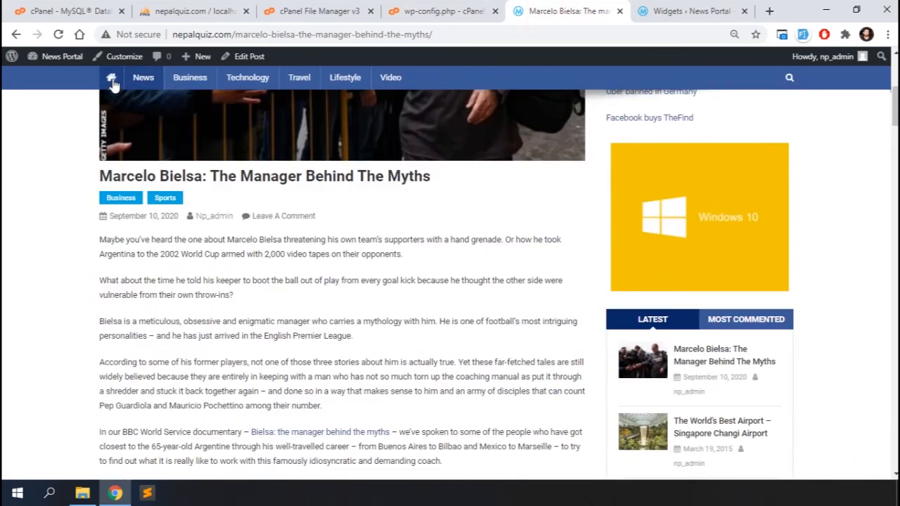
click(112, 84)
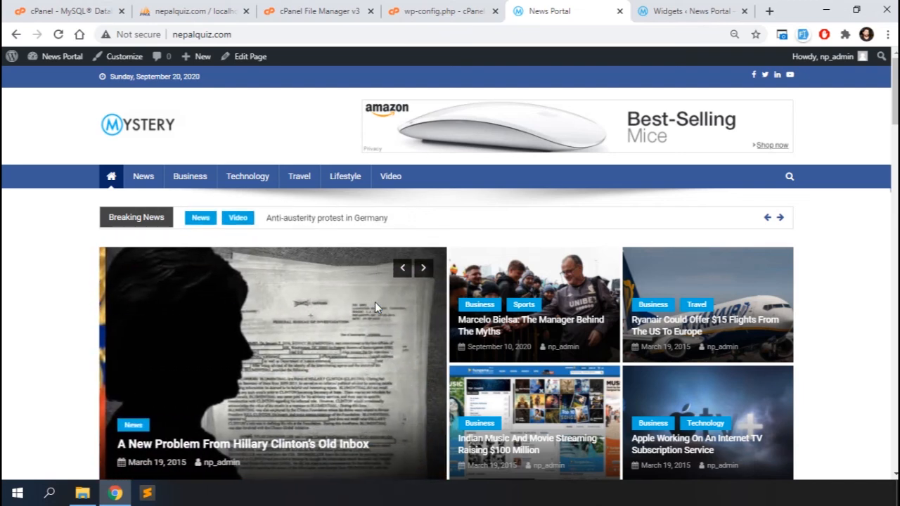
click(495, 11)
In File Manager, permanently delete newsportal.zip from public_html, skipping the trash.
click(345, 6)
scroll(332, 271, down, 1)
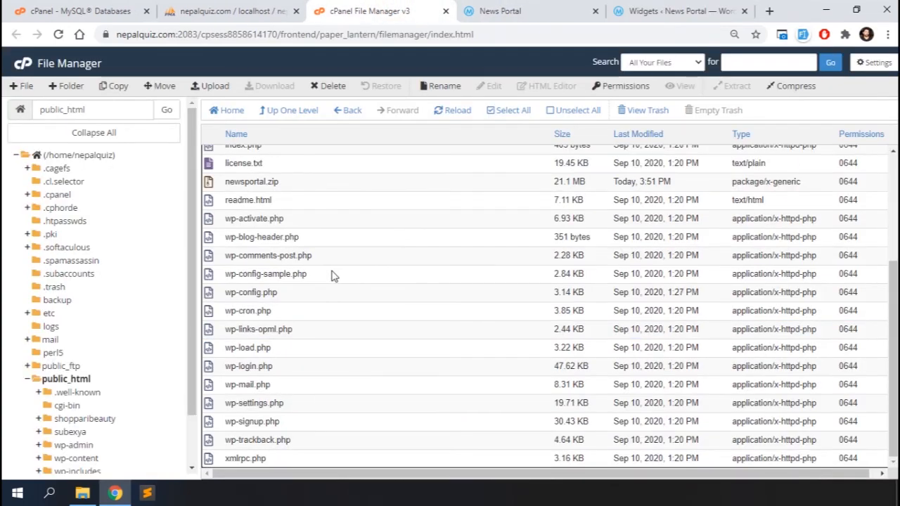
click(211, 185)
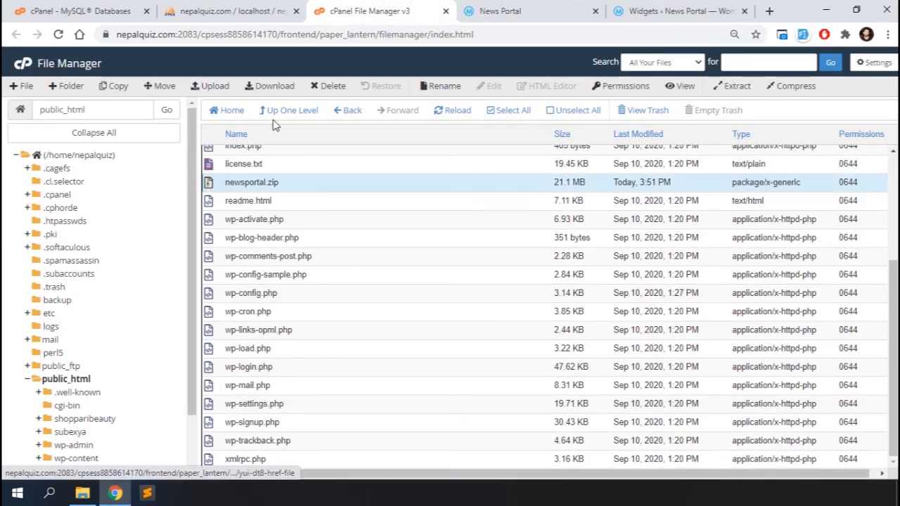
click(331, 86)
click(346, 269)
click(550, 299)
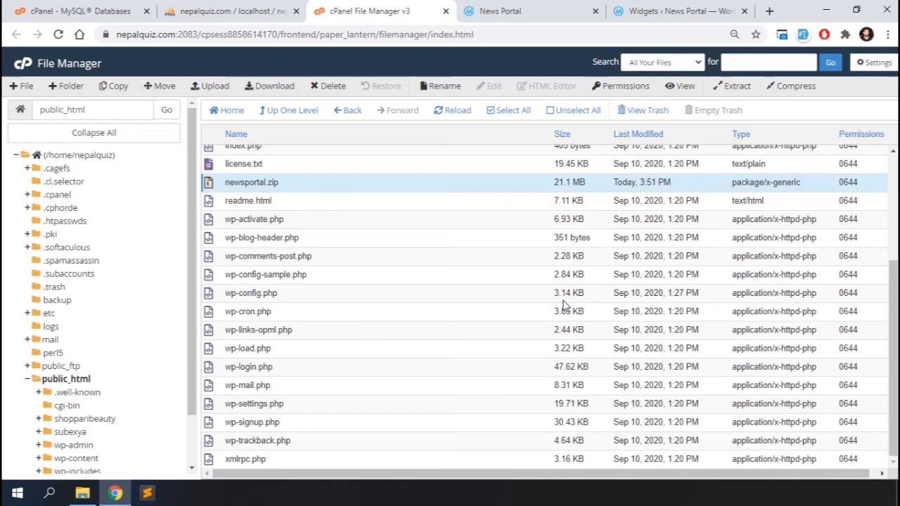
Compress everything from wp-admin through xmlrpc.php into a 21.32 MB wp-admin.zip archive.
scroll(368, 264, up, 3)
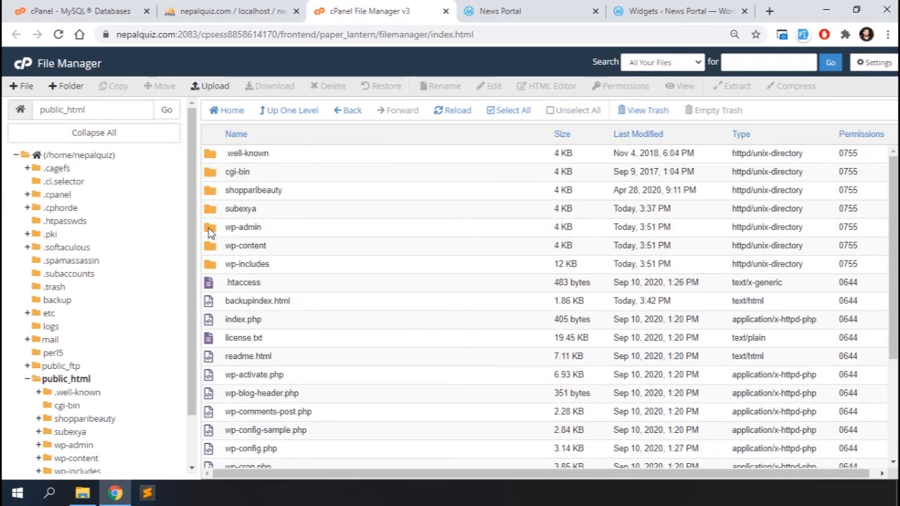
click(208, 230)
scroll(349, 326, down, 3)
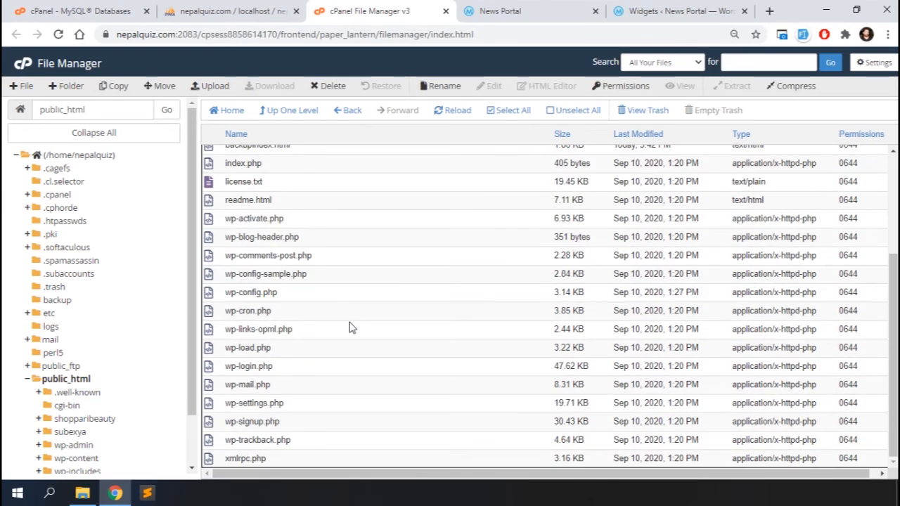
shift+click(216, 460)
scroll(354, 218, up, 5)
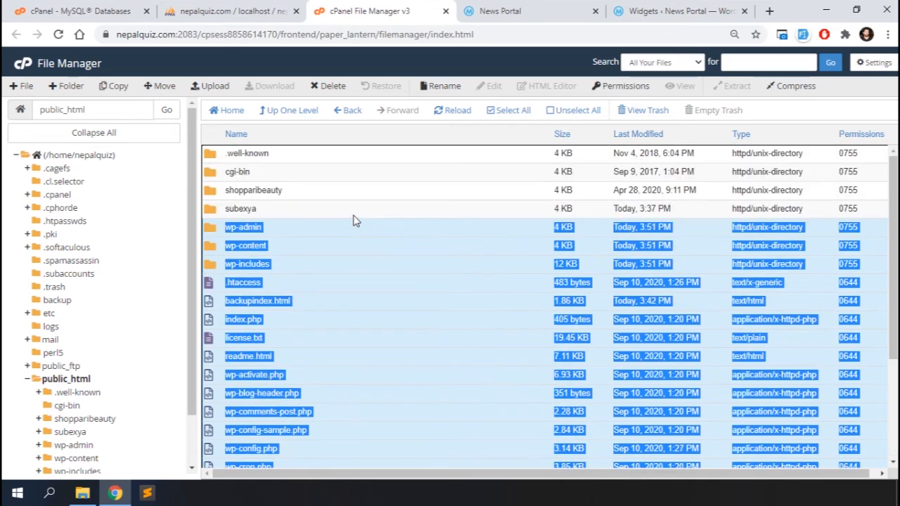
right_click(215, 239)
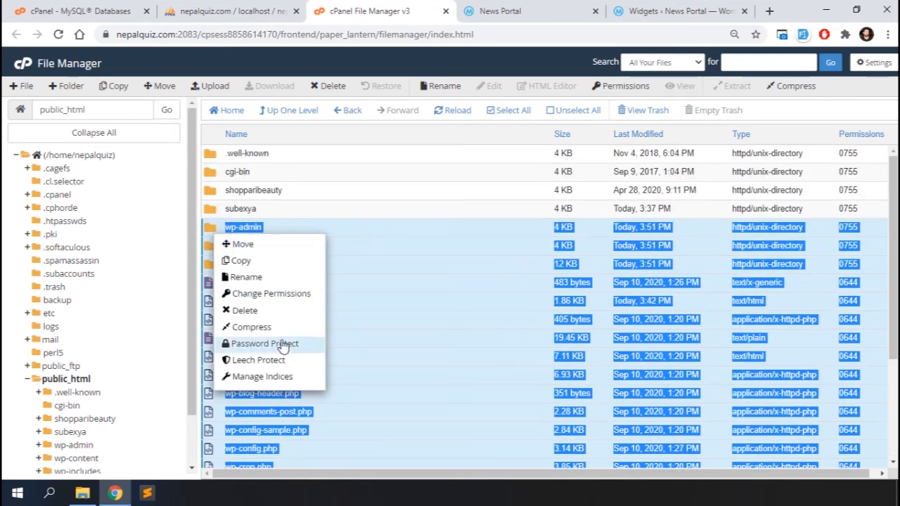
click(261, 327)
click(323, 207)
click(525, 356)
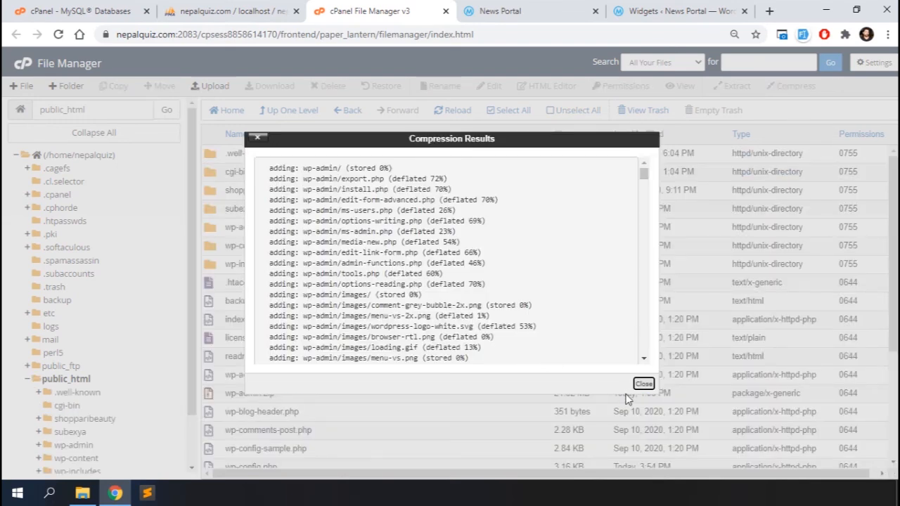
click(644, 383)
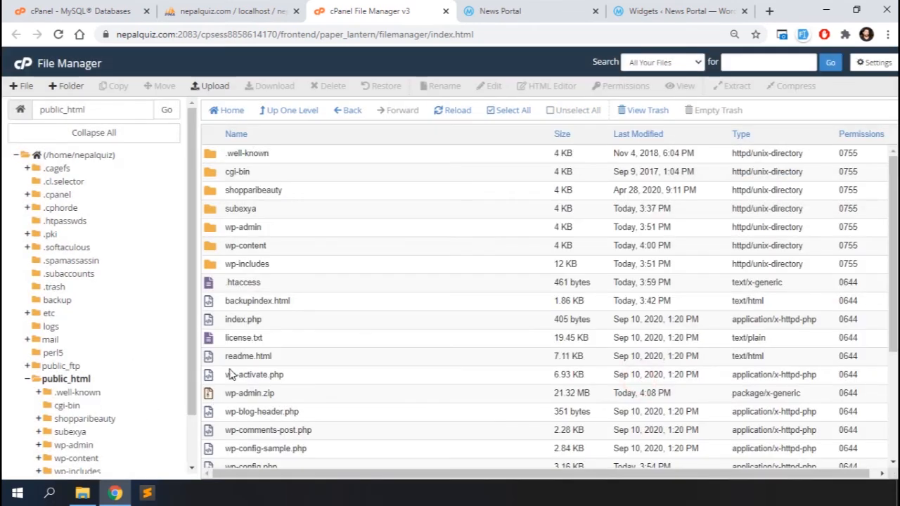
right_click(210, 393)
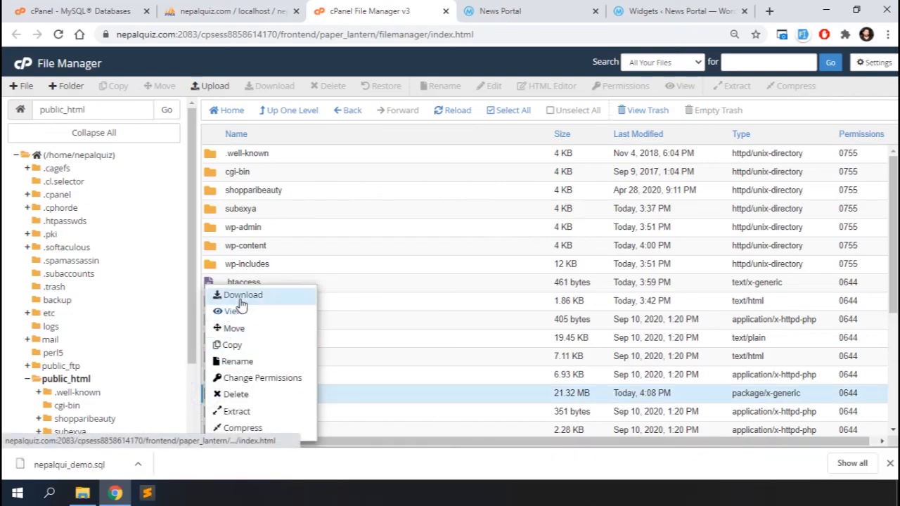
click(402, 230)
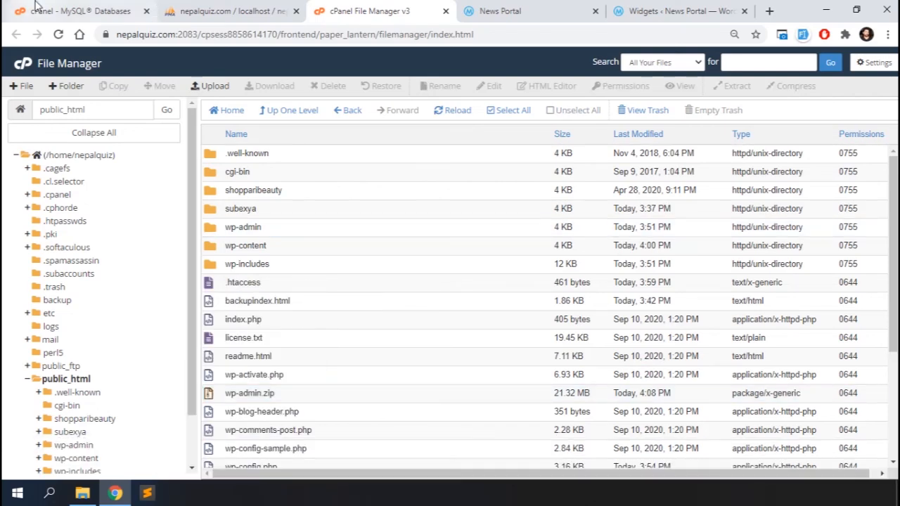
click(220, 10)
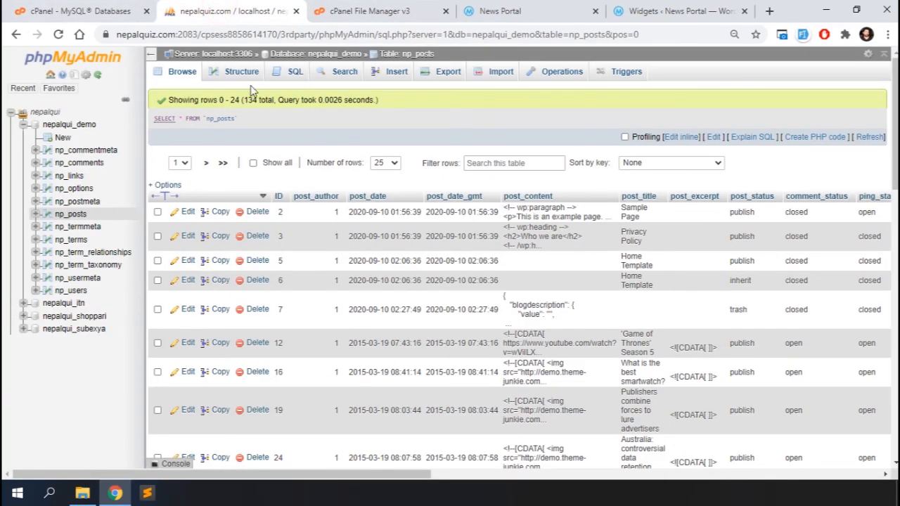
Export the nepalqui_demo database as nepalqui_demo.sql using the Quick SQL export.
click(68, 127)
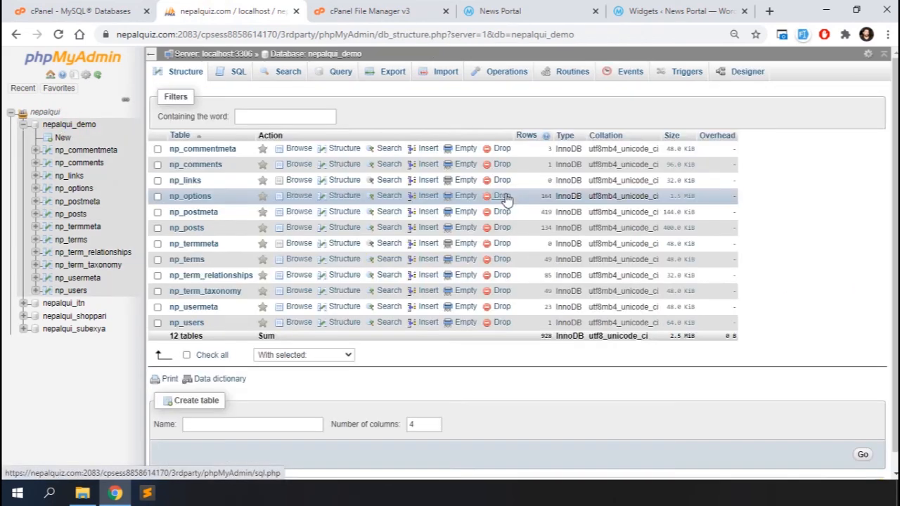
click(392, 74)
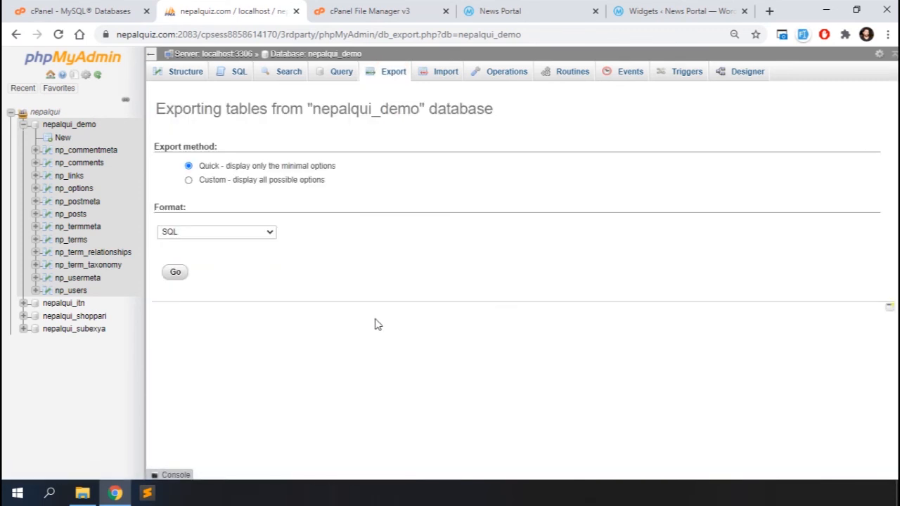
click(176, 273)
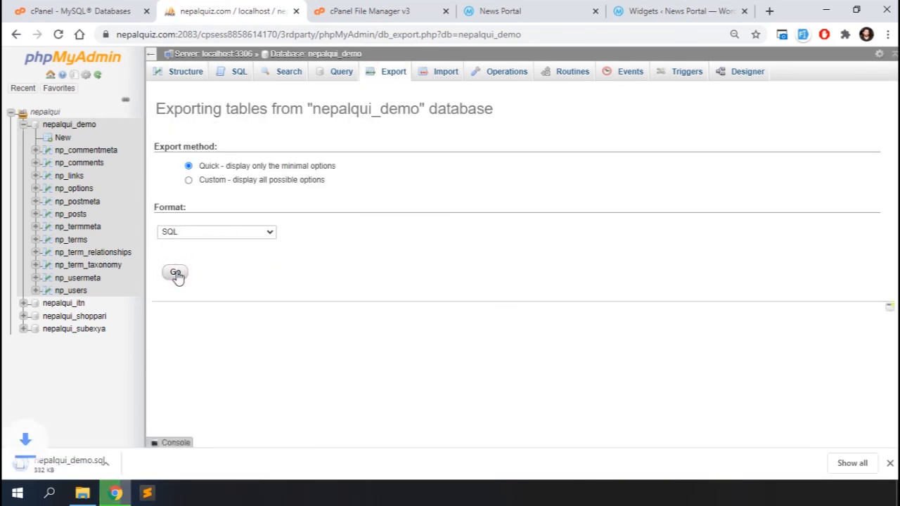